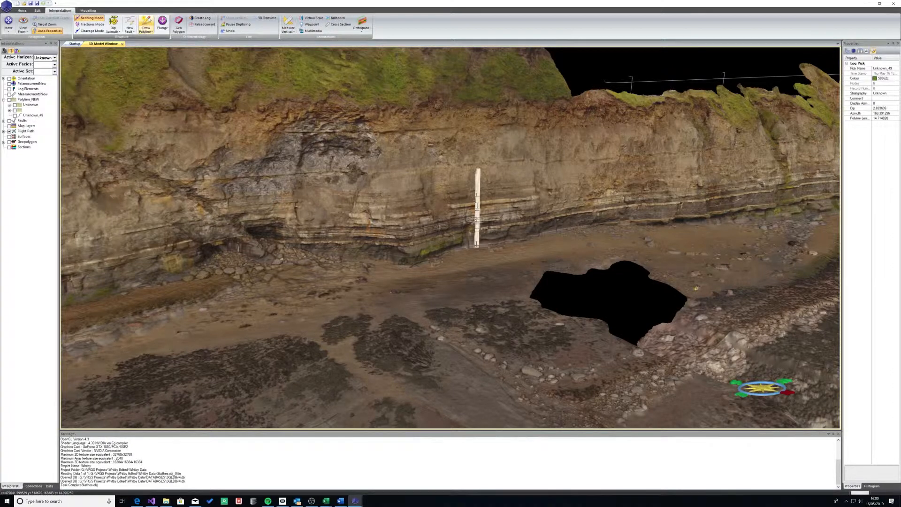
Step: Draw four polylines along successive bedding layers low on the cliff face, to one side of the vertical log
click(146, 23)
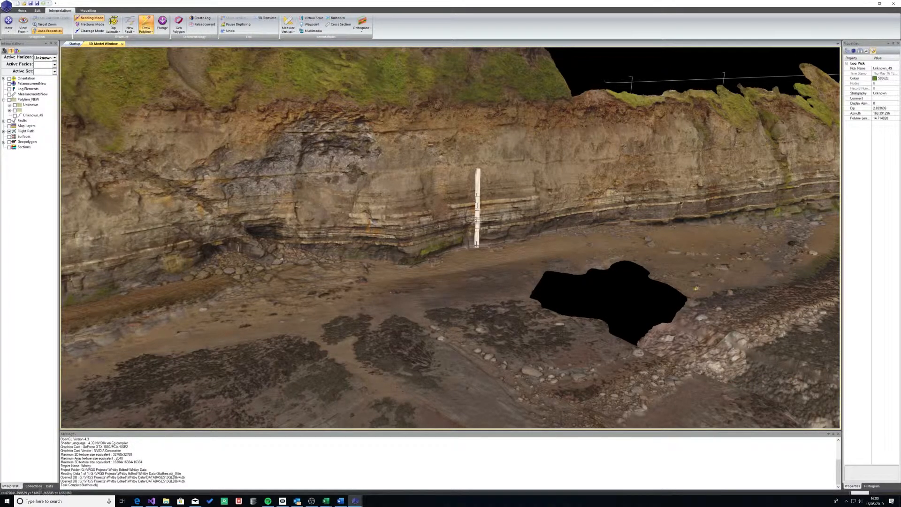
double_click(389, 243)
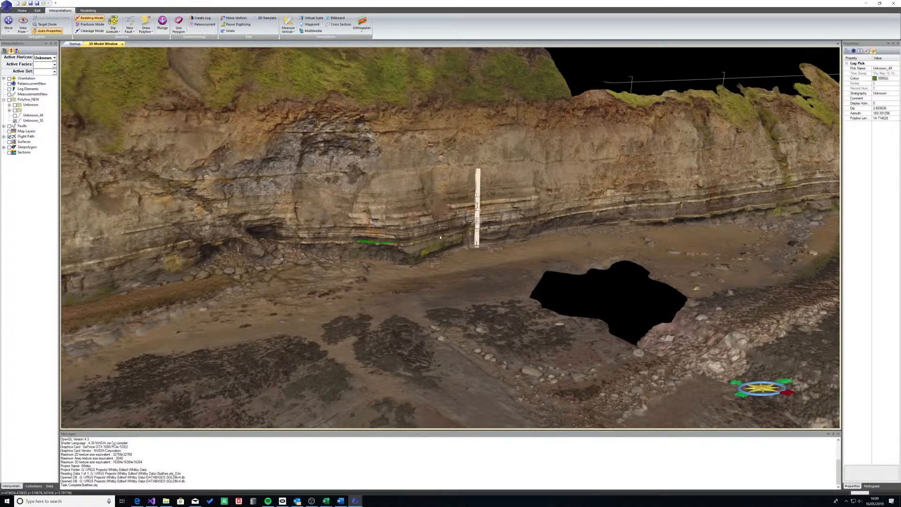
key(space)
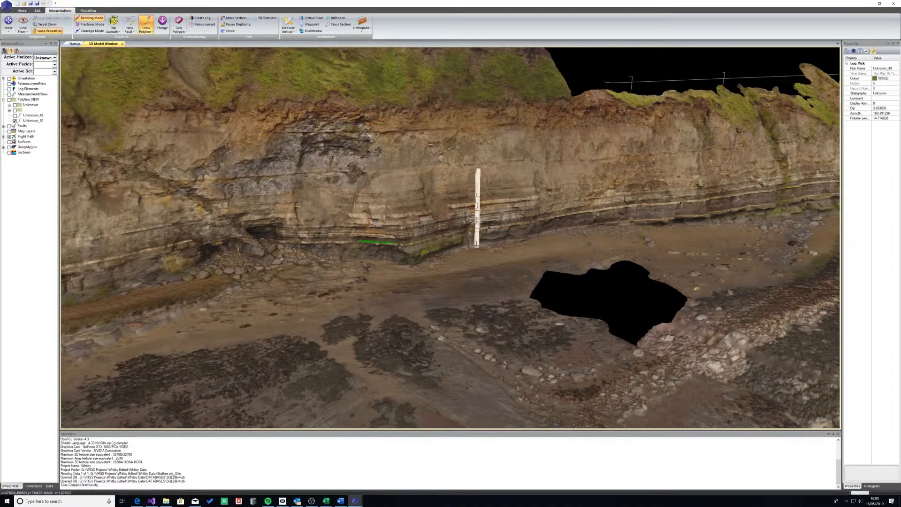
click(360, 232)
double_click(425, 231)
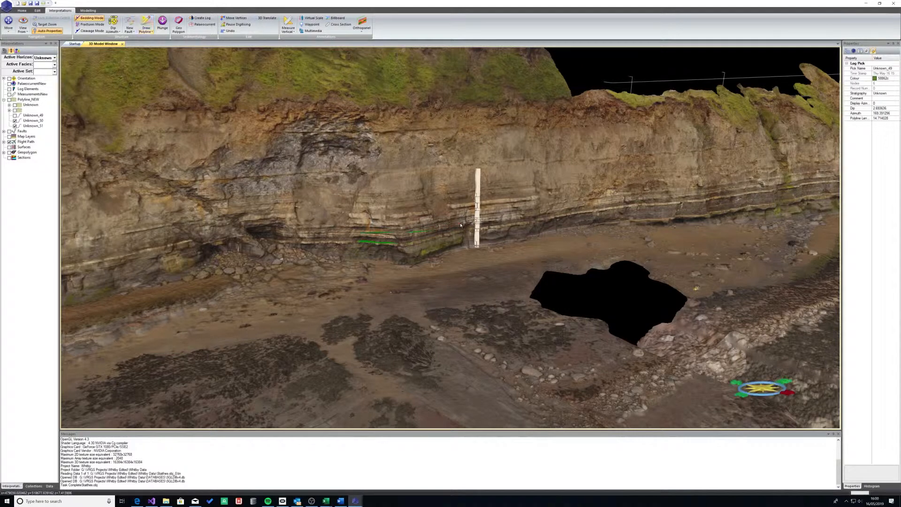
click(365, 222)
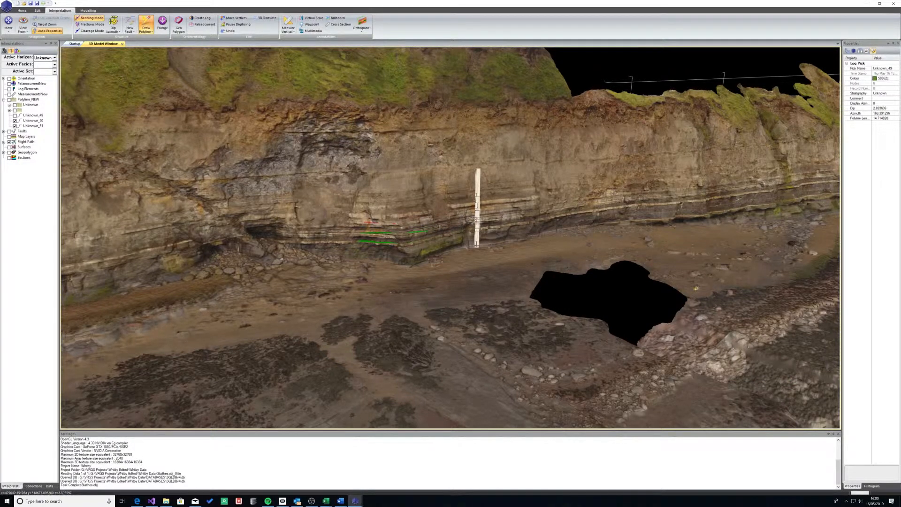
double_click(448, 217)
click(359, 214)
double_click(449, 207)
Step: Group the four new polylines, Unknown_50 to Unknown_53, and expand the resulting group
mouse_move(449, 207)
mouse_down()
mouse_move(448, 221)
mouse_move(457, 194)
mouse_up()
scroll(458, 194, up, 3)
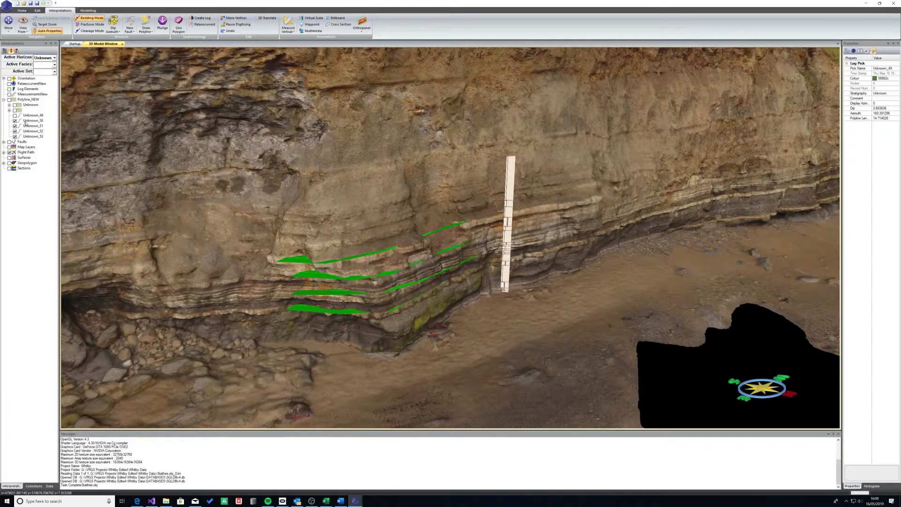
click(28, 121)
shift+click(28, 136)
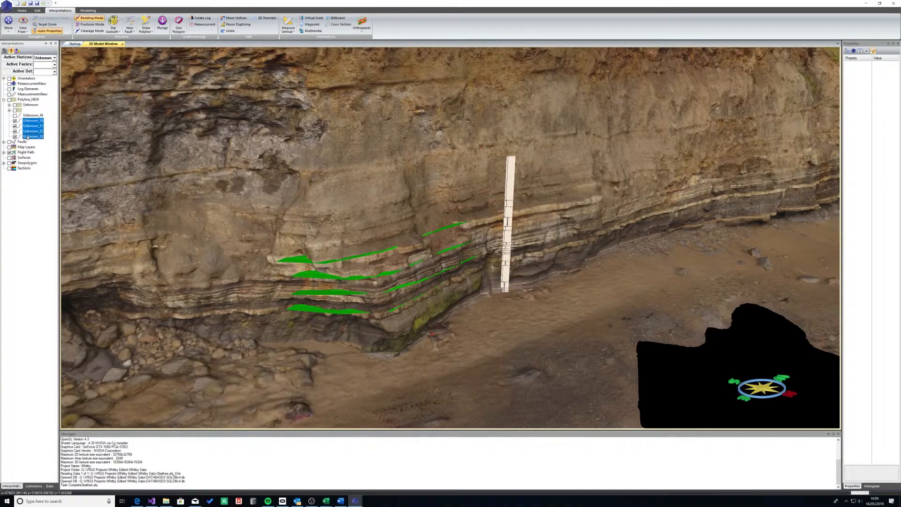
right_click(28, 136)
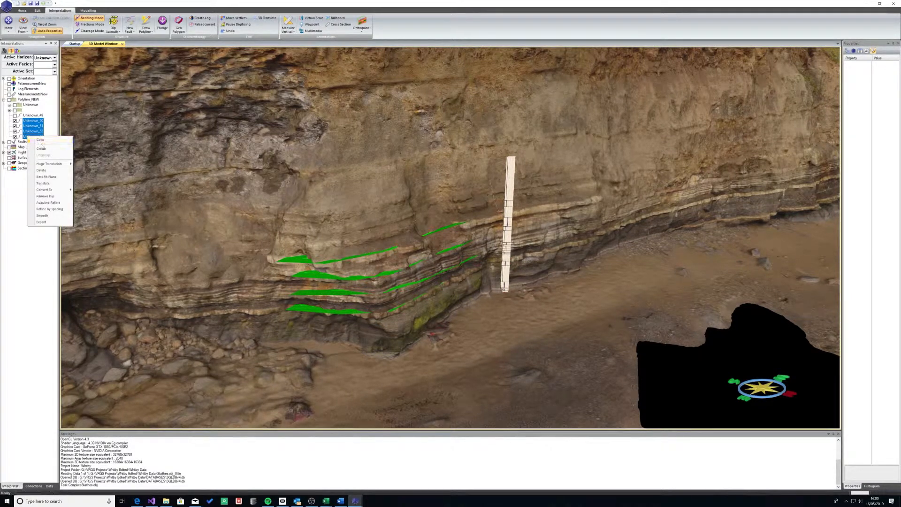
click(42, 149)
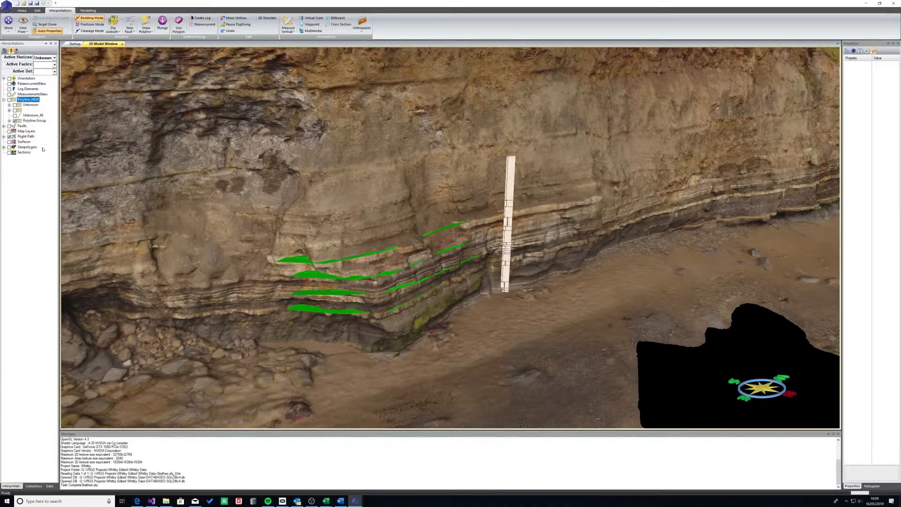
click(10, 120)
click(15, 122)
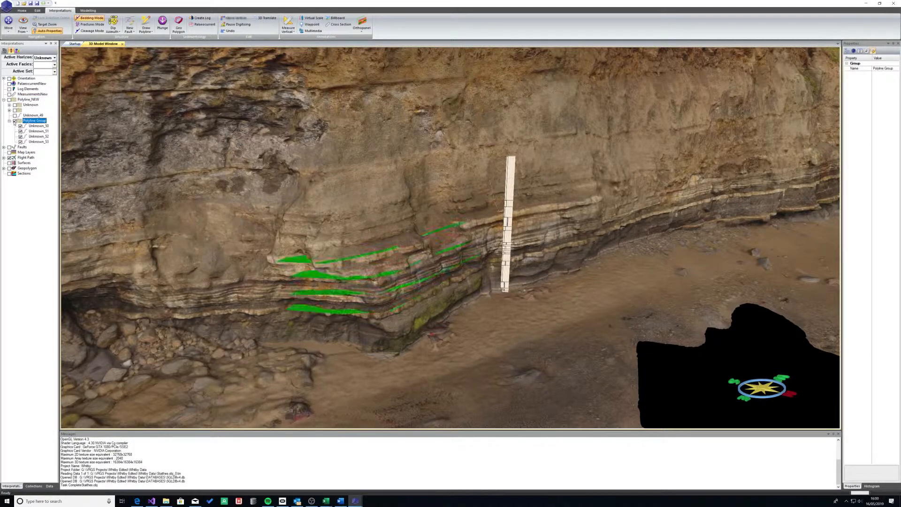
Step: Go to the new polyline group in the 3D view, and to each of its polylines from Unknown_53 back to Unknown_50
right_click(29, 120)
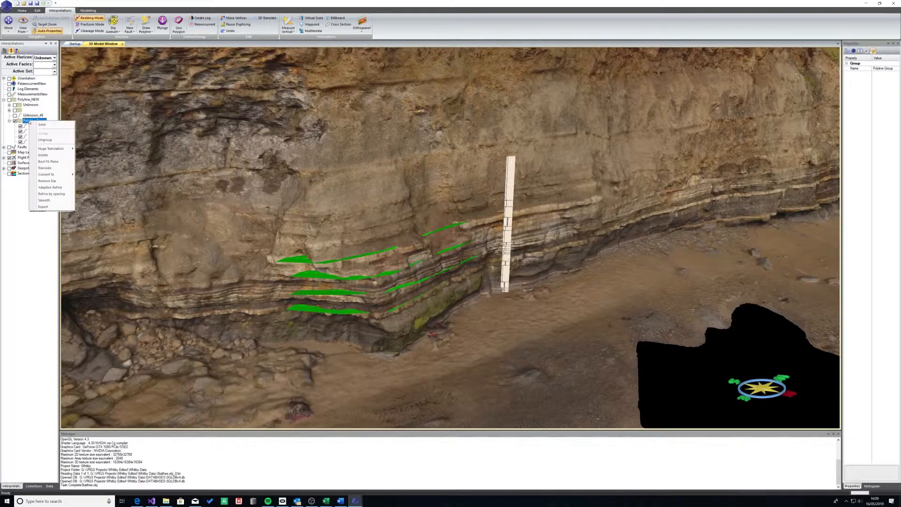
click(38, 125)
drag(220, 120, 248, 187)
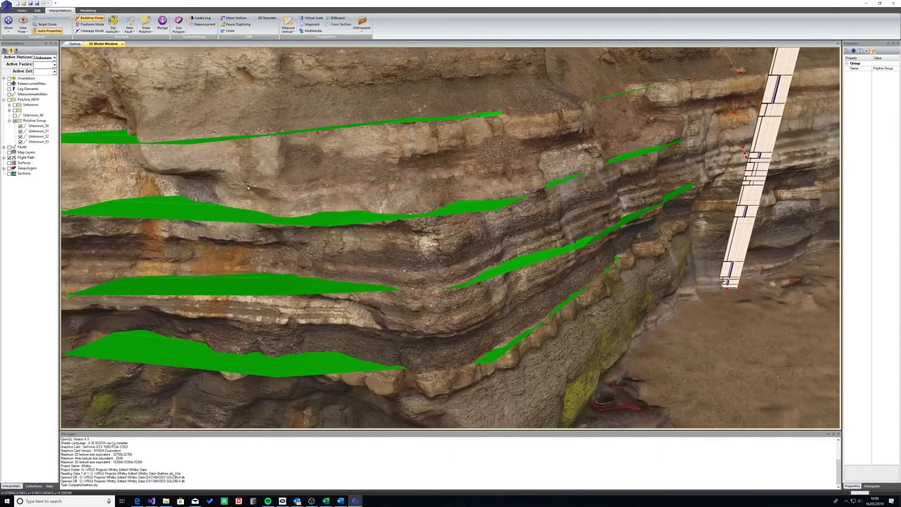
right_click(46, 142)
click(54, 149)
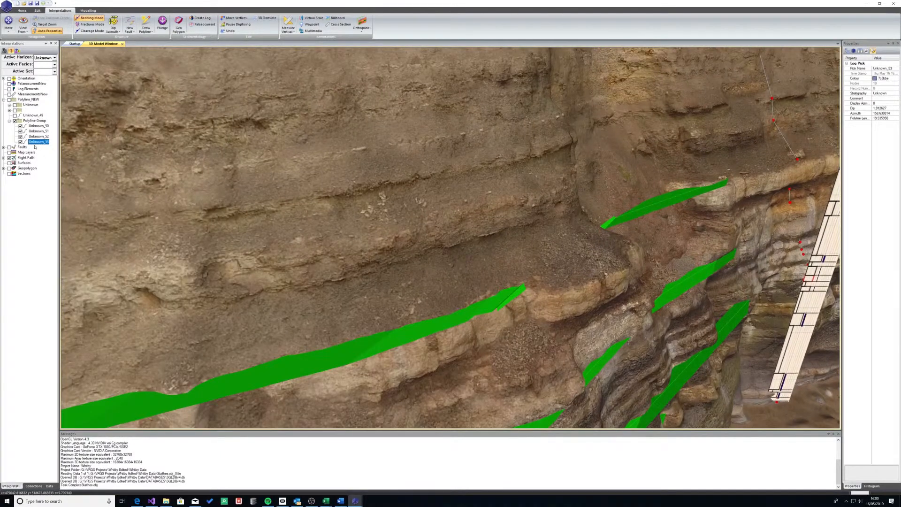
right_click(40, 136)
click(44, 139)
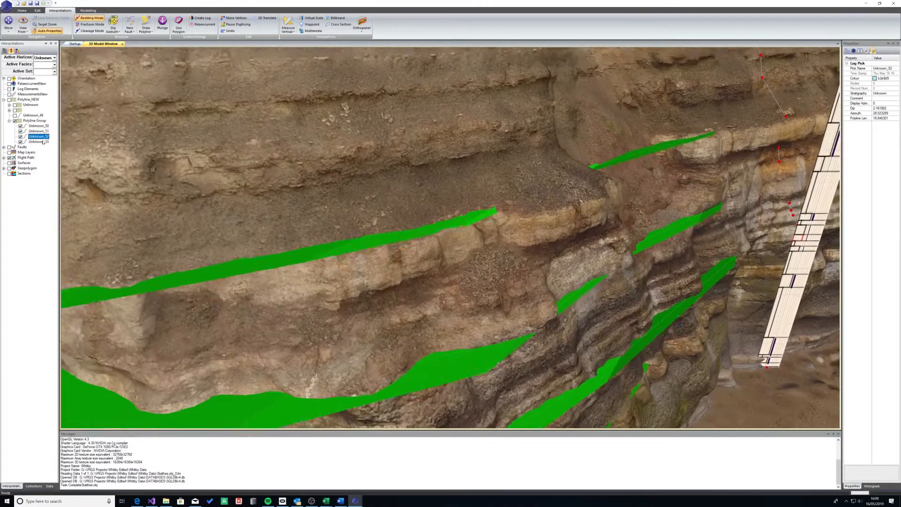
right_click(37, 127)
click(47, 132)
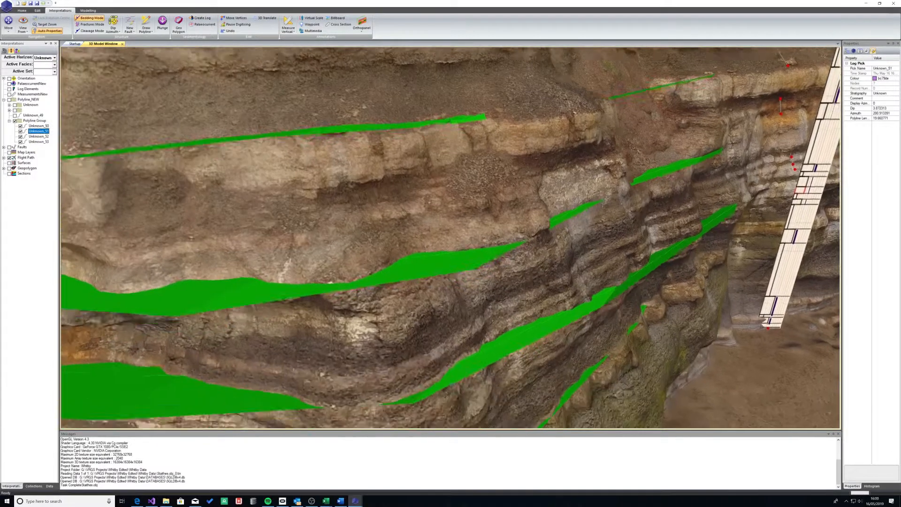
right_click(37, 127)
click(47, 130)
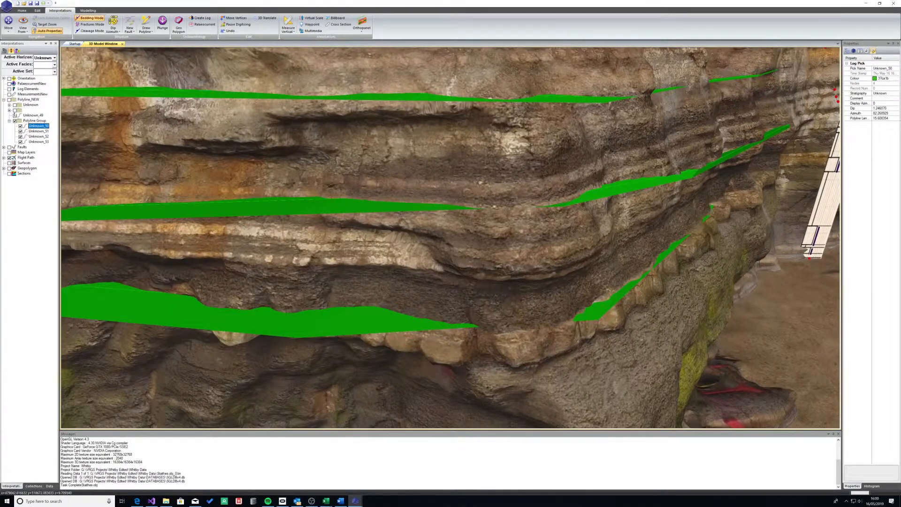
Step: Name the unnamed polyline group Test1 and expand its list of polylines
click(24, 111)
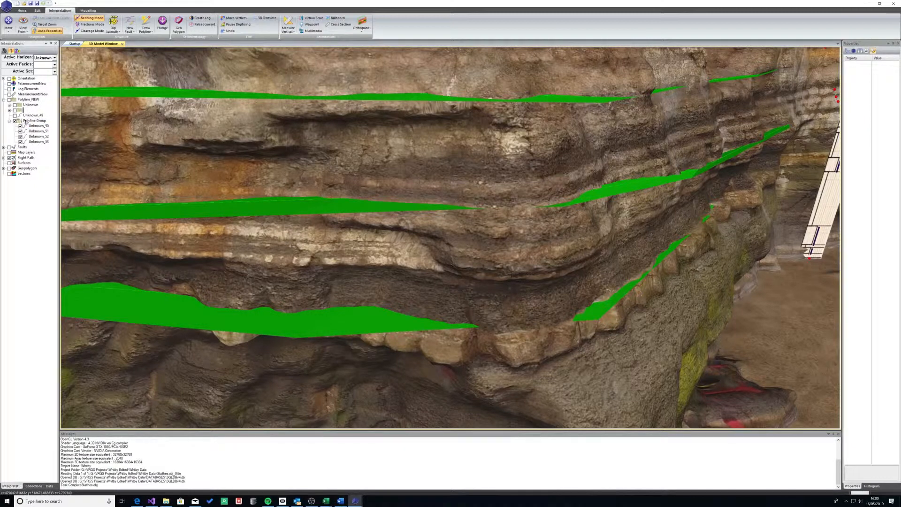
click(9, 110)
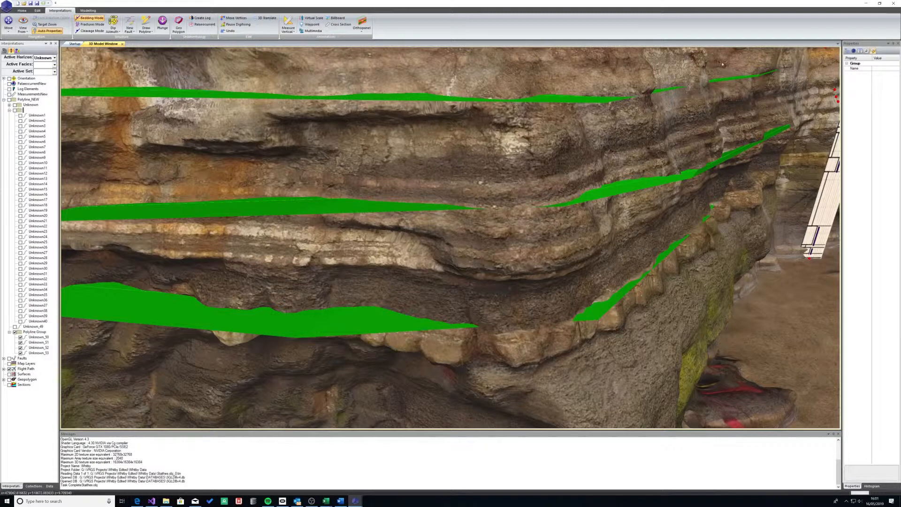
click(878, 69)
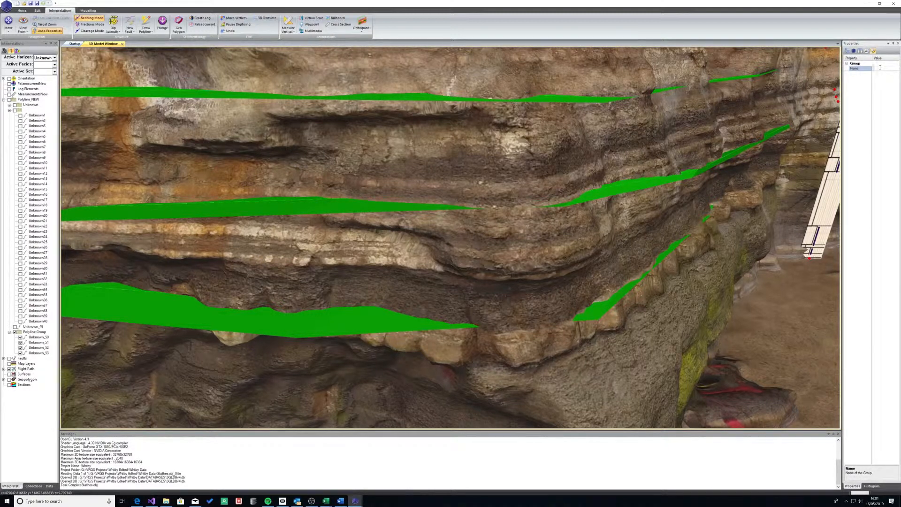
text(N)
text(est 1)
key(Return)
click(3, 99)
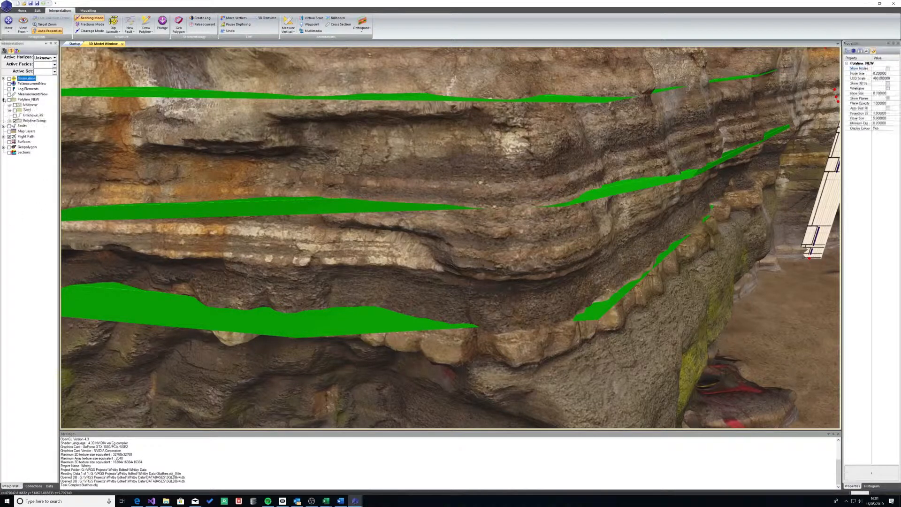
click(9, 110)
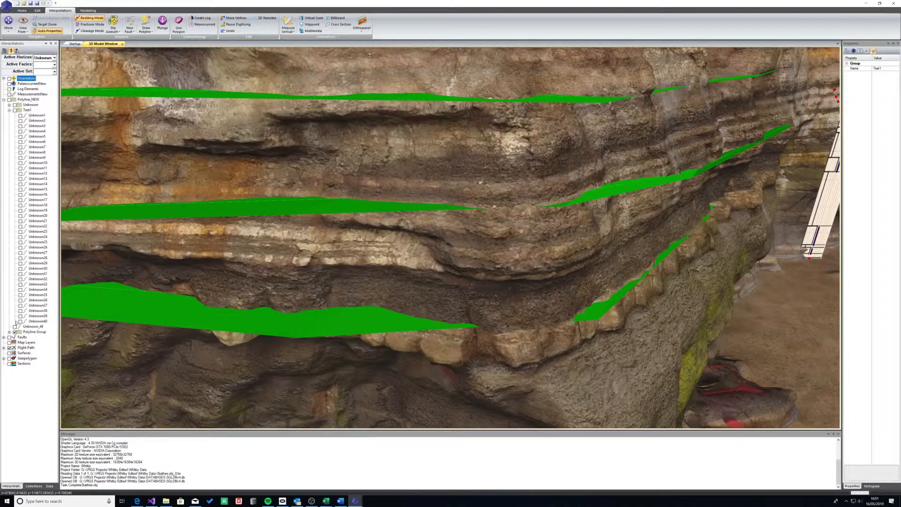
Step: Group polylines Unknown1 to Unknown19 into a subgroup within Test1
click(38, 115)
shift+click(37, 211)
right_click(47, 211)
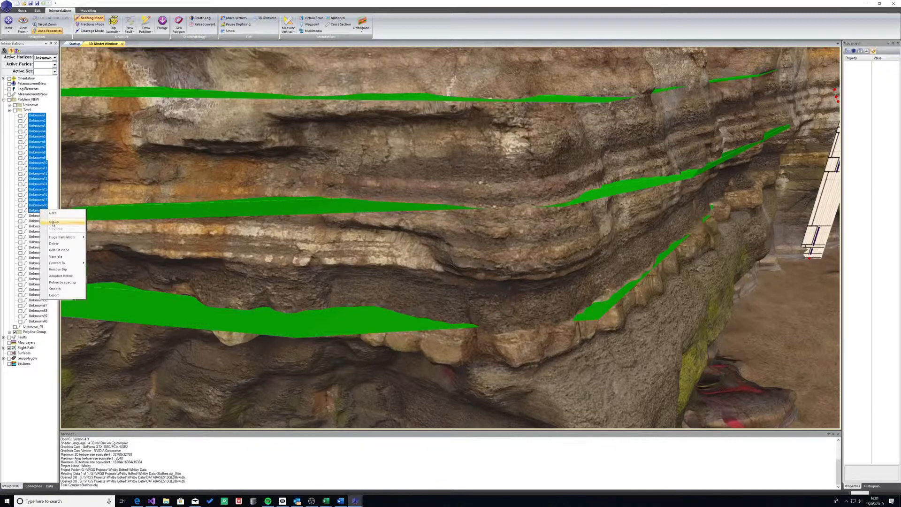
click(54, 222)
Step: Group the remaining Test1 polylines, Unknown20 to Unknown40, into a second subgroup
click(38, 117)
shift+click(33, 221)
right_click(33, 221)
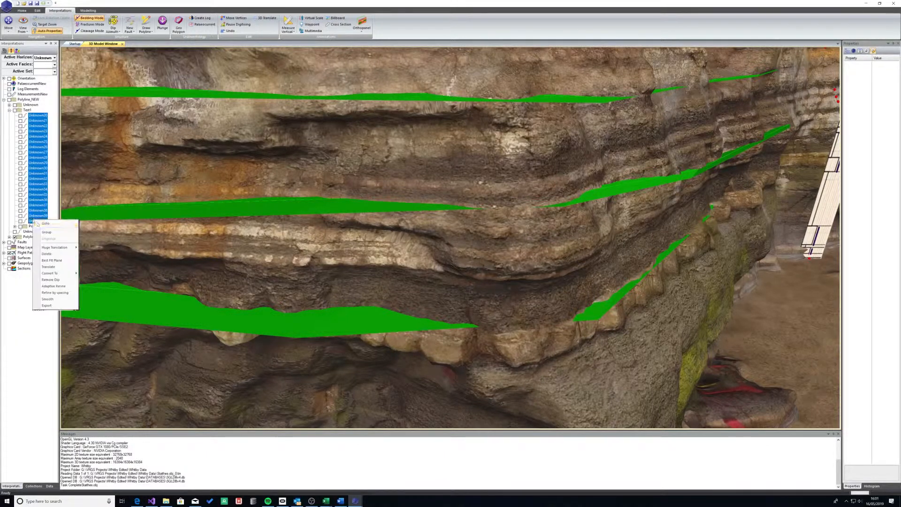
click(45, 230)
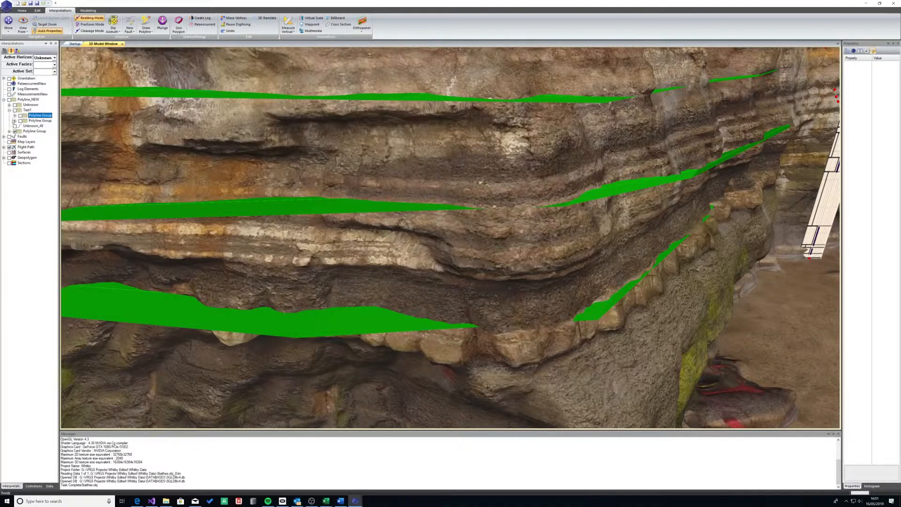
Step: Expand the second Test1 subgroup and group its first nine polylines, Unknown20 to Unknown28, one level deeper
click(15, 120)
click(43, 158)
click(43, 126)
shift+click(42, 168)
right_click(42, 169)
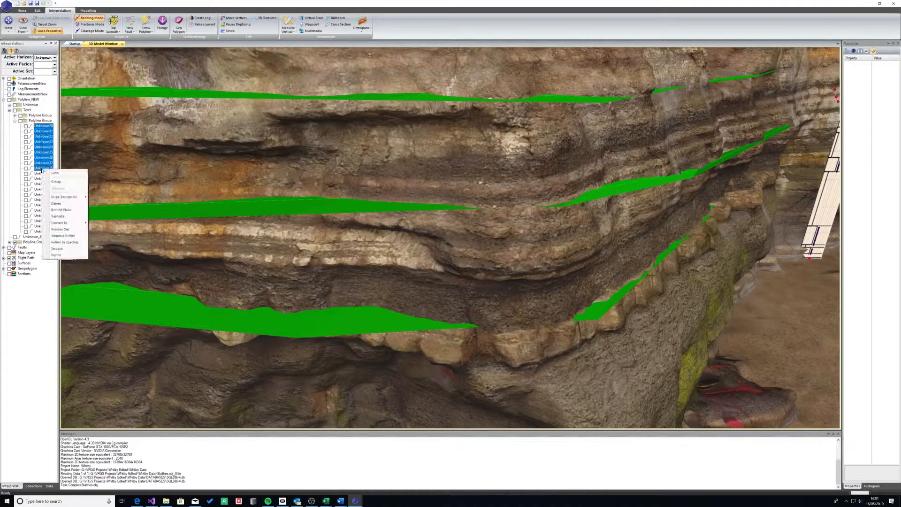
click(56, 182)
Step: Group the remaining polylines Unknown29 to Unknown40 in the same subgroup and expand both nested groups
click(42, 127)
shift+click(43, 184)
right_click(45, 183)
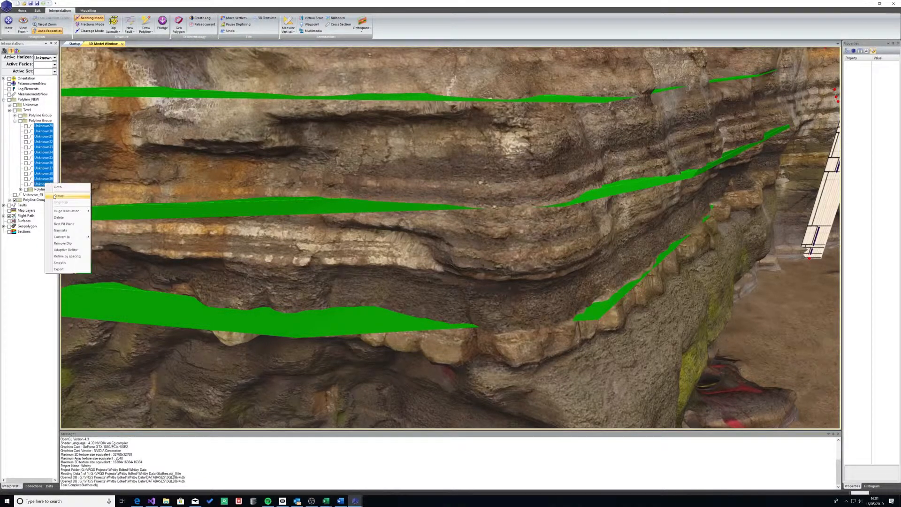
click(56, 196)
click(20, 132)
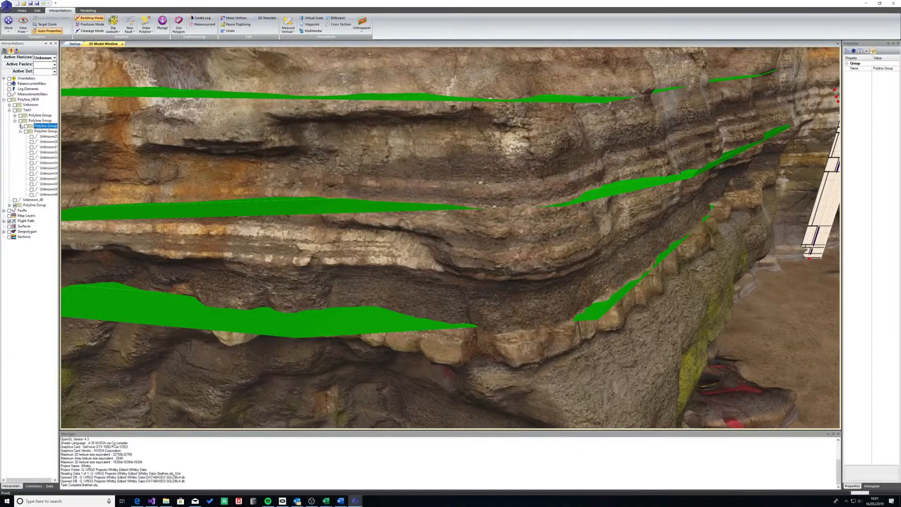
click(20, 127)
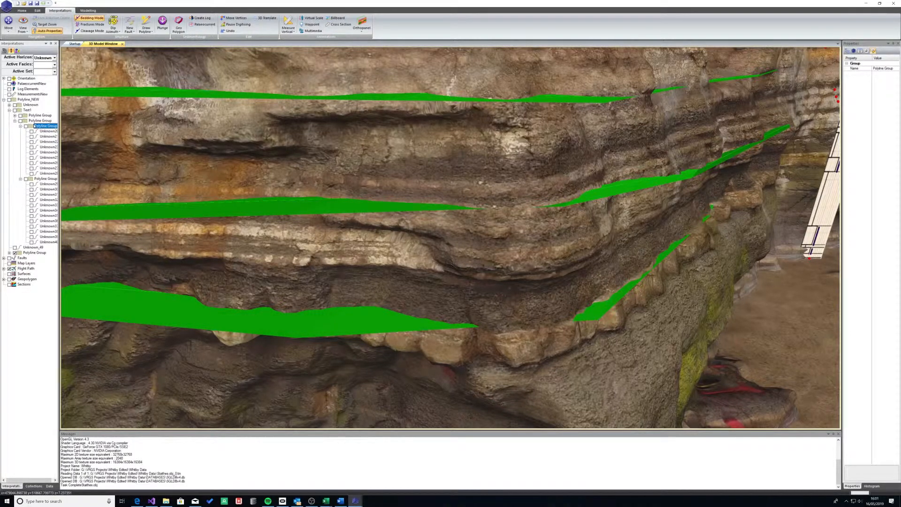
Step: Group the six Bedding measurements under Orientation, from Bedding_0 to Bedding_20, leaving out the other measurement types
click(4, 79)
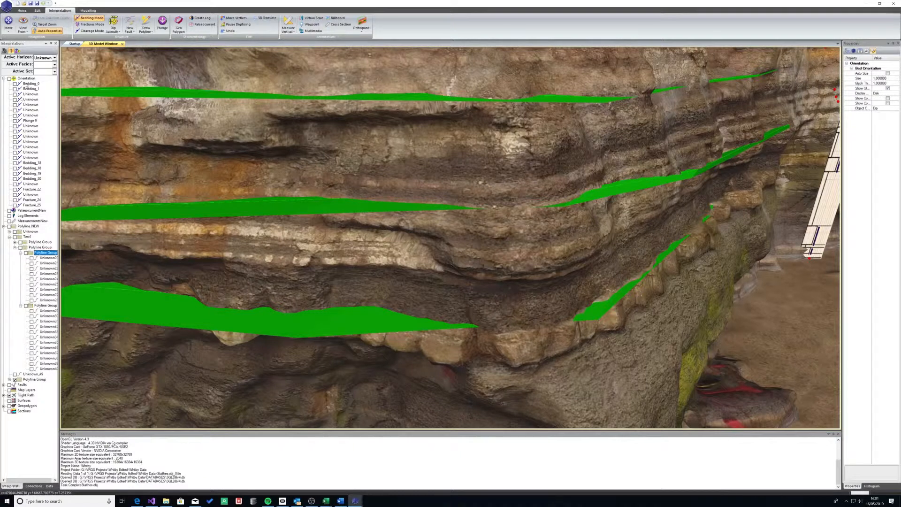
click(30, 84)
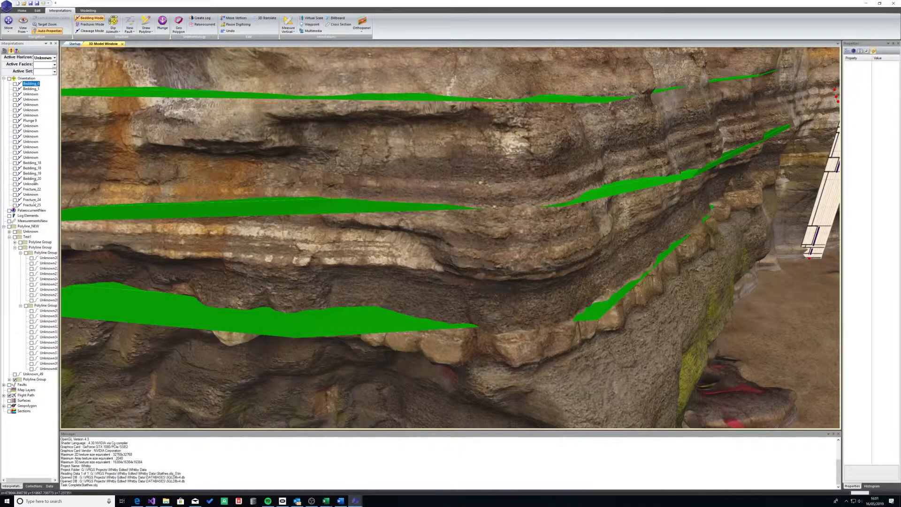
ctrl+click(31, 88)
ctrl+click(32, 163)
ctrl+click(31, 168)
ctrl+click(32, 173)
ctrl+click(31, 179)
right_click(36, 179)
click(48, 192)
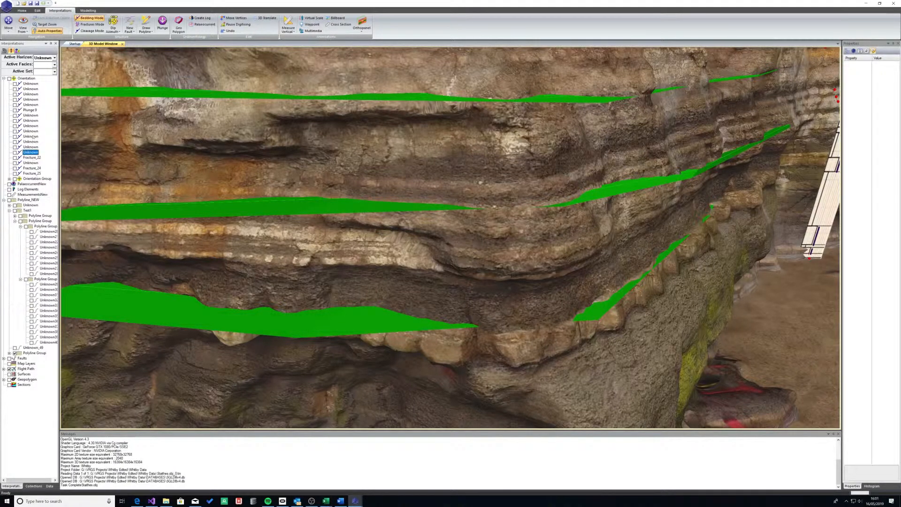
Step: Group Fracture_22, Fracture_24 and Fracture_25, expand both orientation groups, and select Bedding_0
click(31, 157)
ctrl+click(32, 168)
ctrl+click(31, 173)
right_click(31, 177)
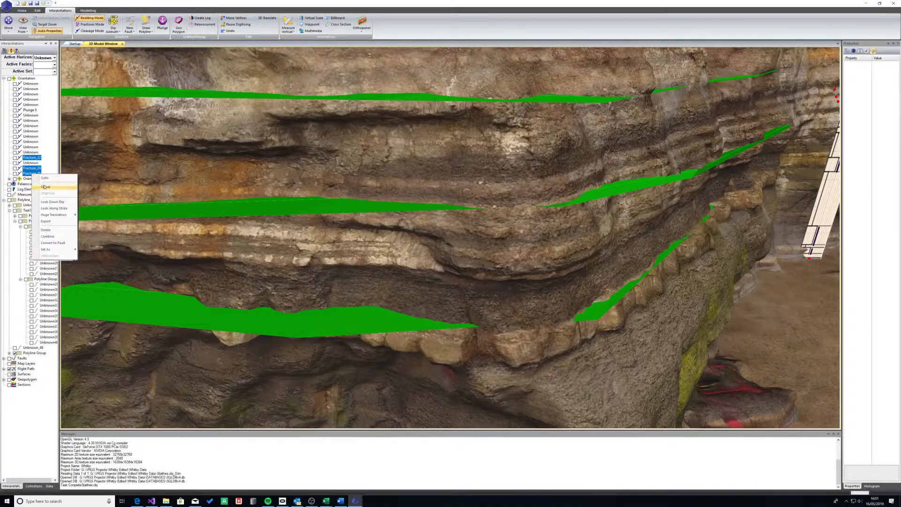
click(45, 186)
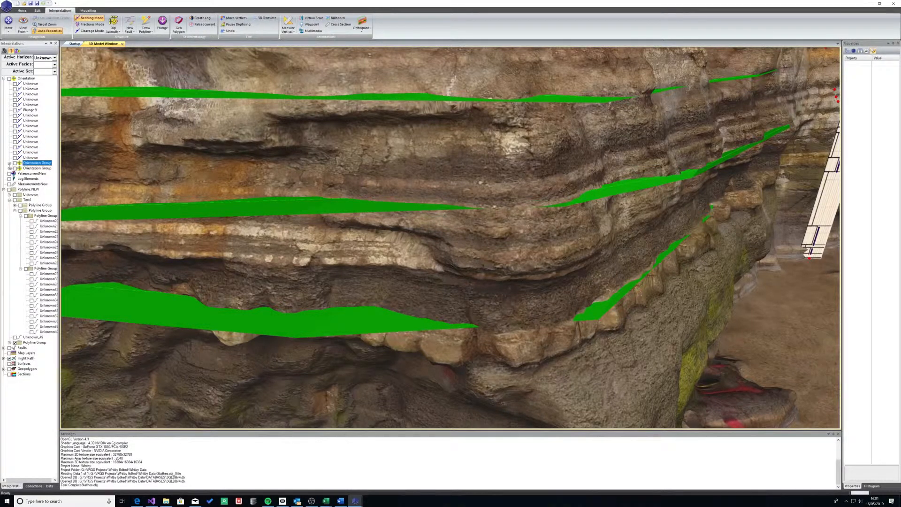
click(9, 168)
click(9, 163)
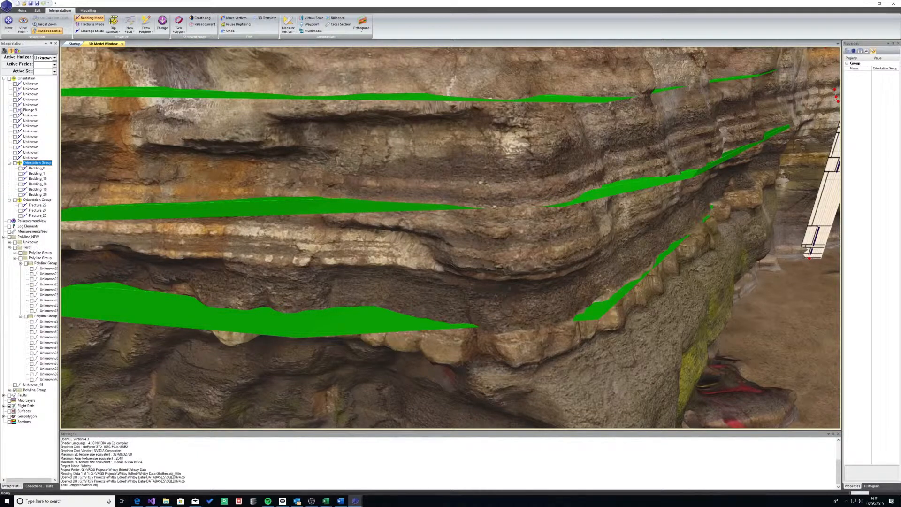
click(36, 168)
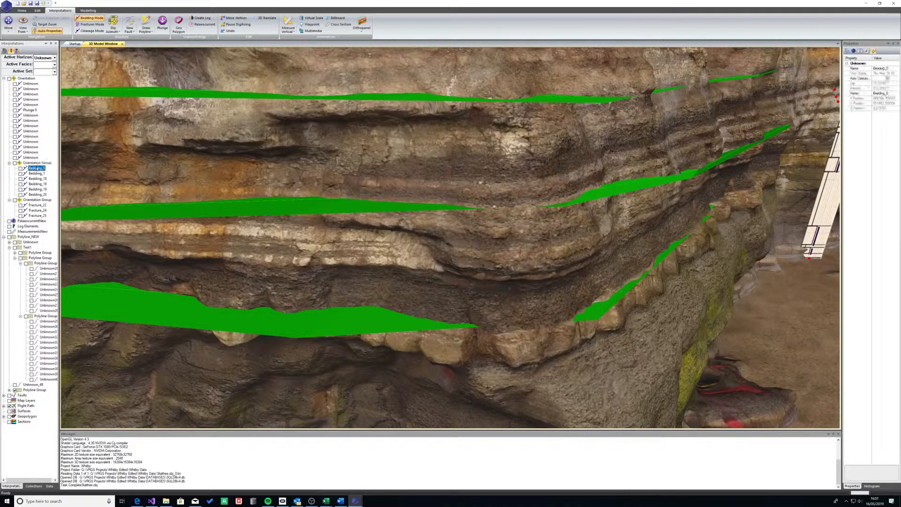
Step: Set the measurements Fracture_22, Fracture_24 and Fracture_25 to the Cleavage orientation type
click(35, 205)
shift+click(37, 216)
right_click(36, 216)
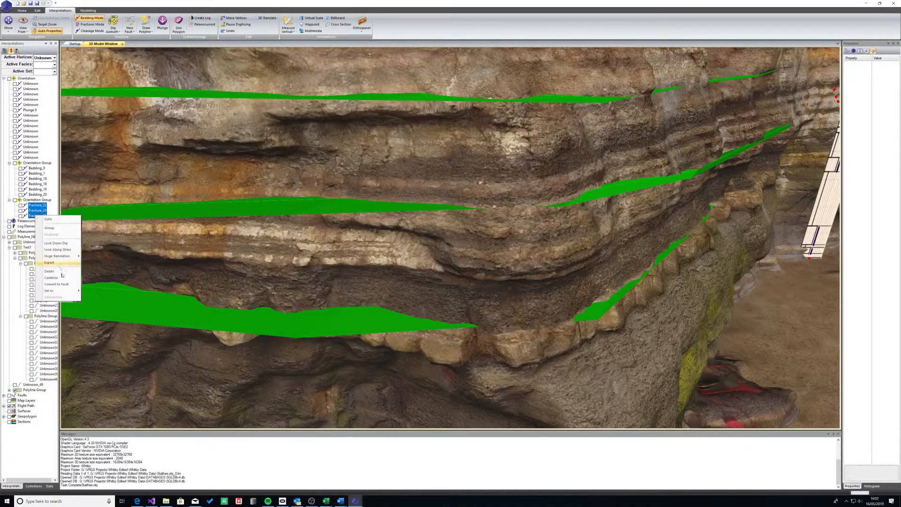
click(95, 299)
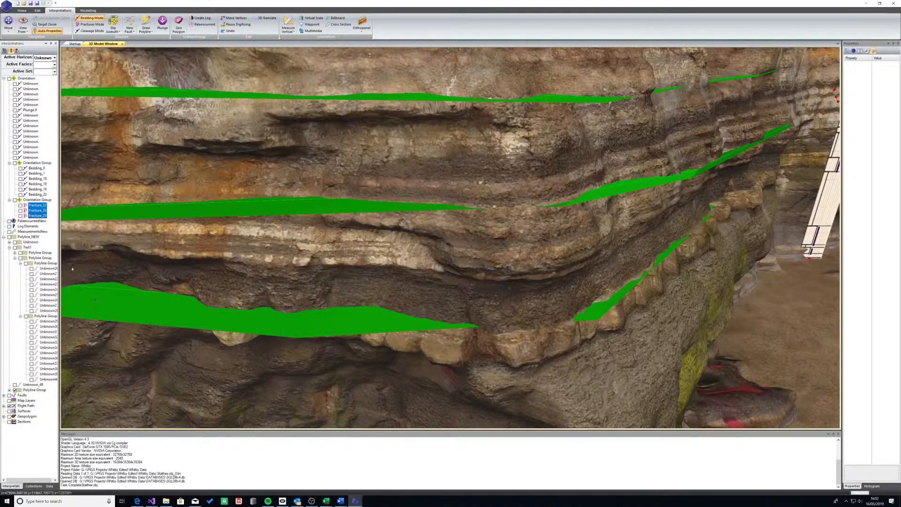
Step: Rename the orientation group holding the three fracture measurements as Fracture Group
click(37, 201)
click(890, 68)
drag(898, 69, 868, 70)
text(Fracture)
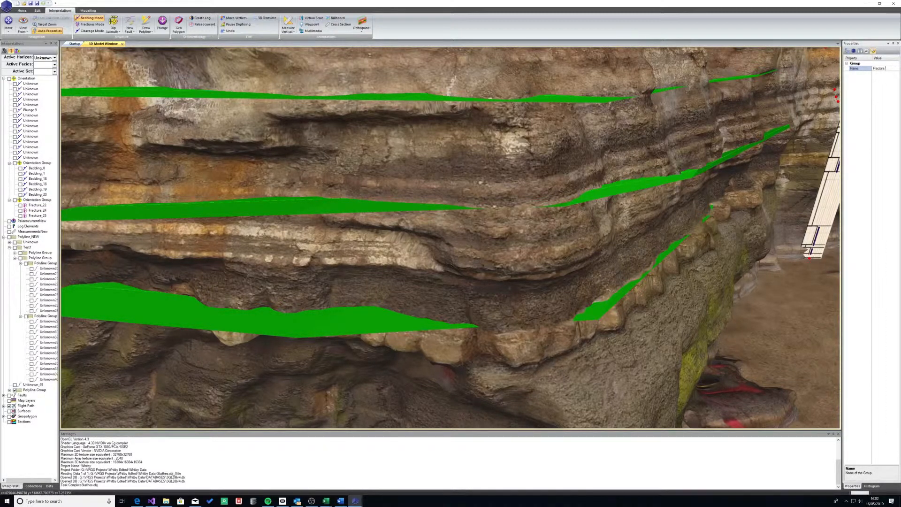
text( Group)
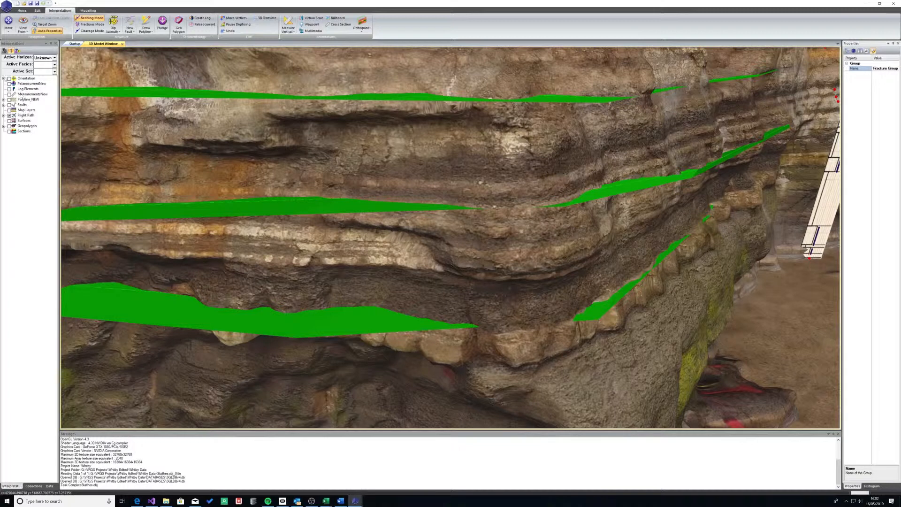
Step: Expand the Orientation tree and Fracture Group, and put Fracture_22 and Fracture_24 into a nested group within it
click(4, 79)
click(9, 168)
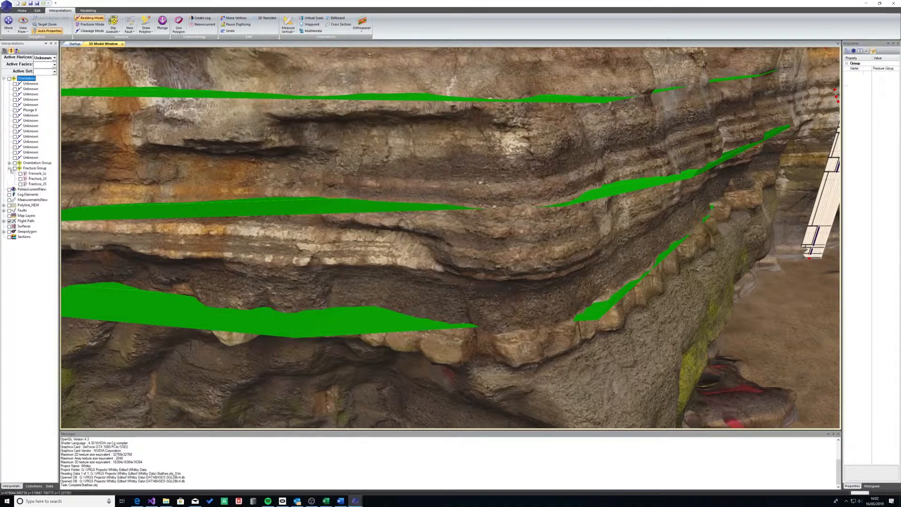
click(37, 173)
ctrl+click(36, 178)
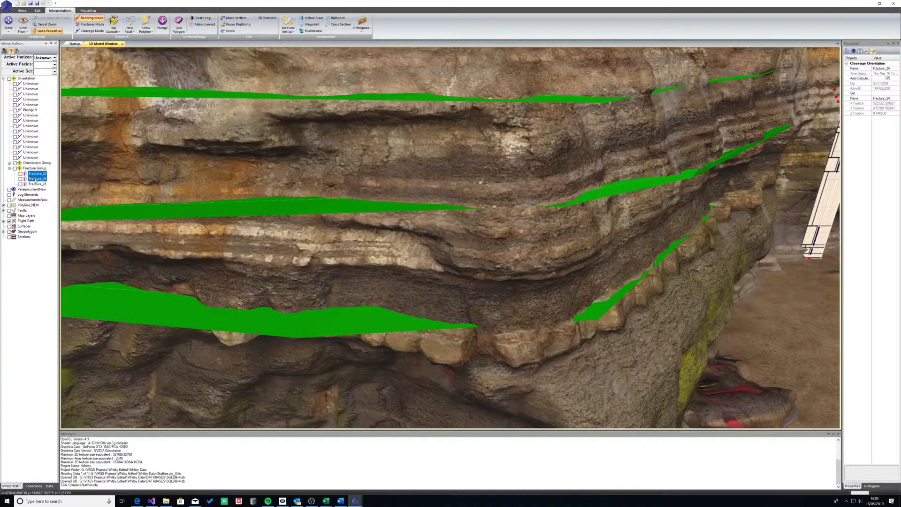
right_click(36, 180)
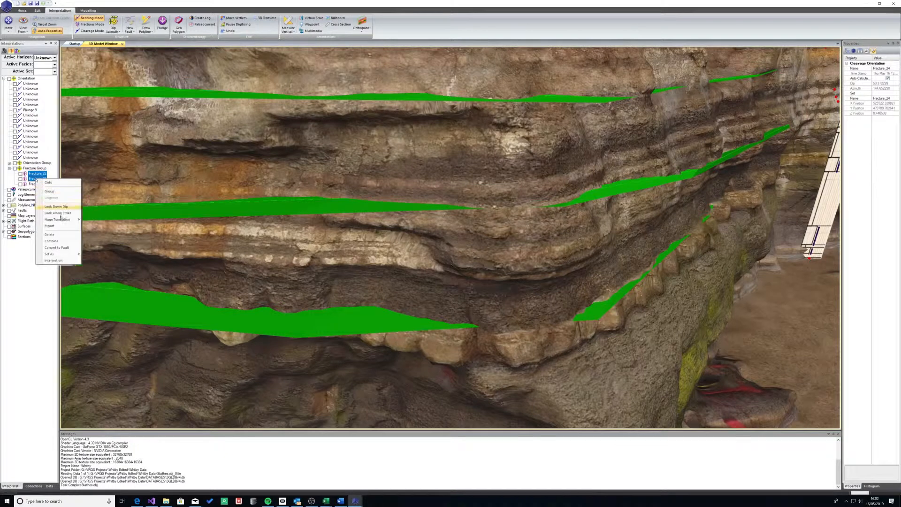
click(66, 193)
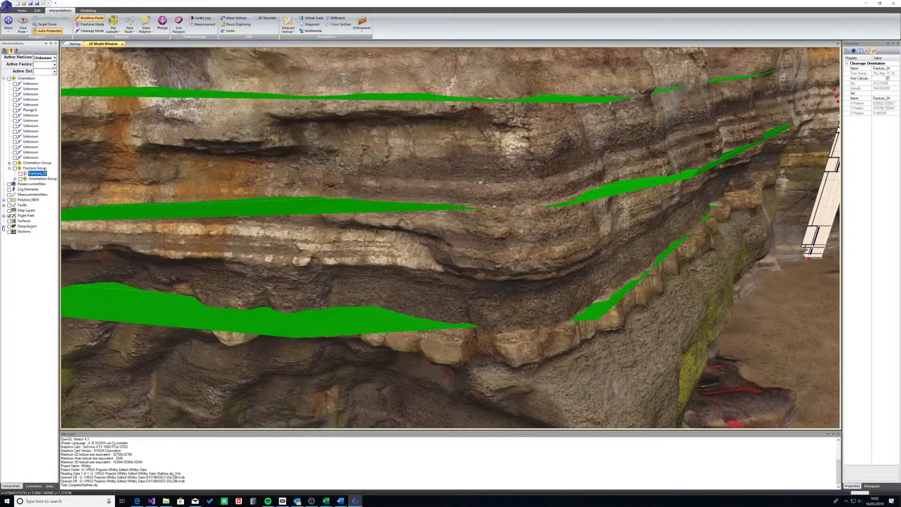
Step: Among the project's point clouds, group all the Color_whit01 scans together
click(49, 485)
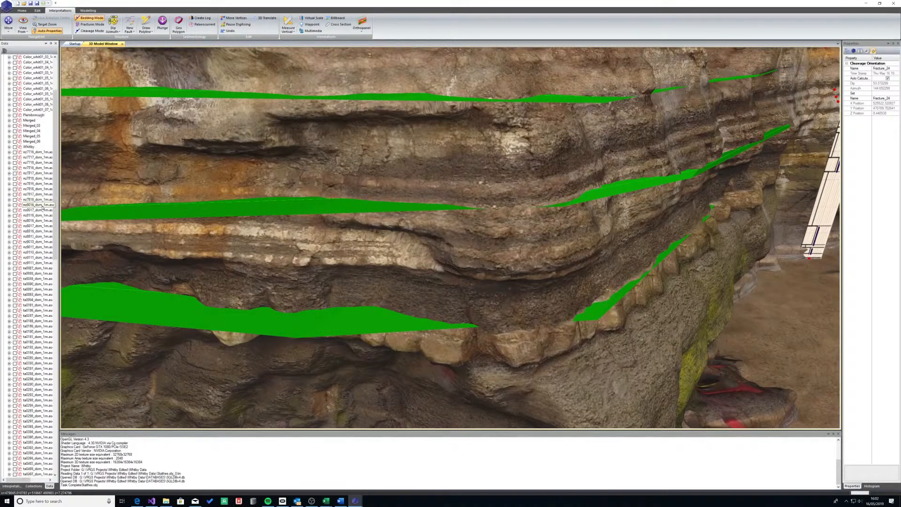
scroll(42, 208, down, 3)
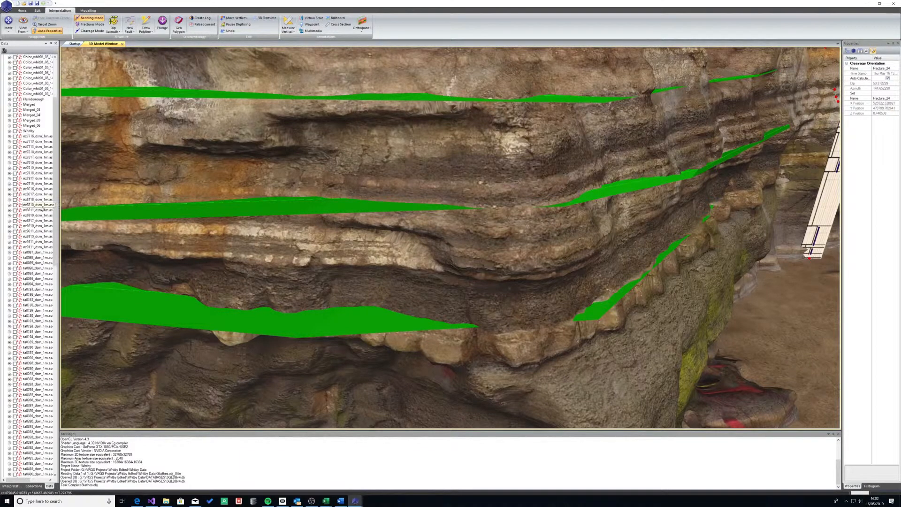
scroll(41, 217, up, 5)
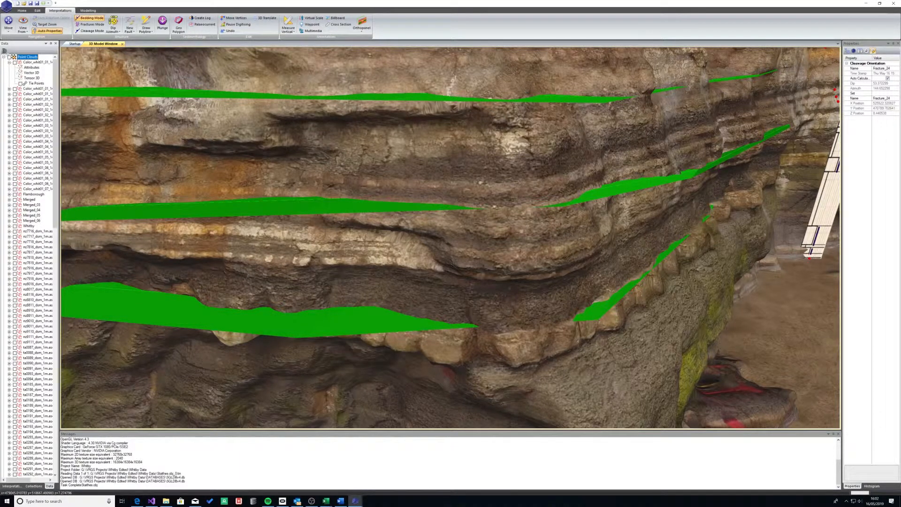
click(9, 62)
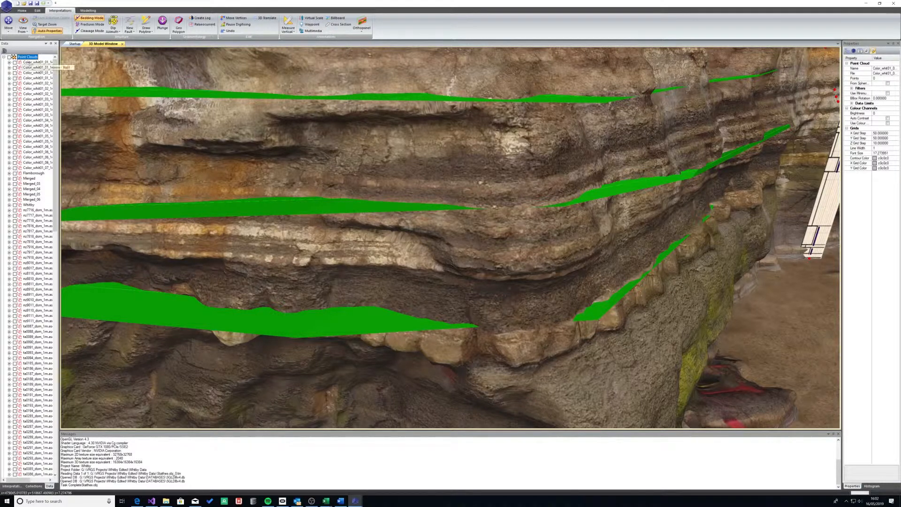
click(41, 168)
shift+click(38, 62)
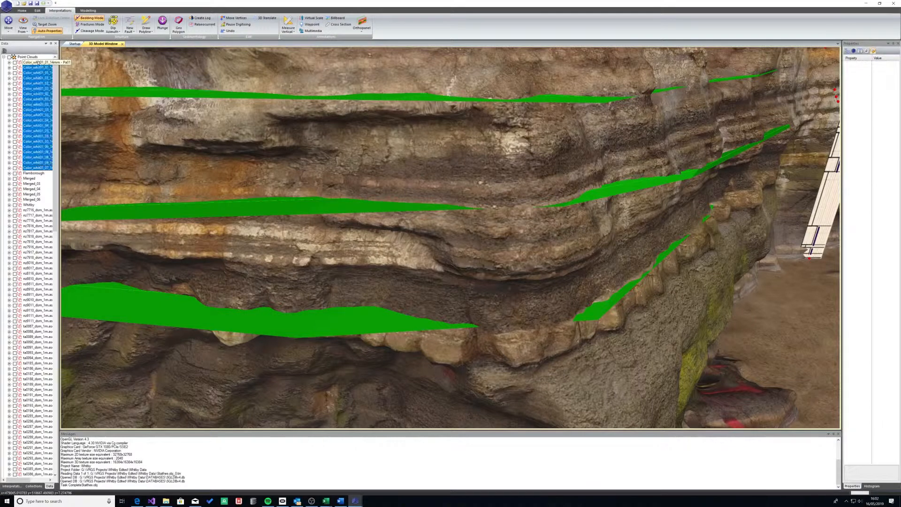
right_click(38, 62)
click(53, 73)
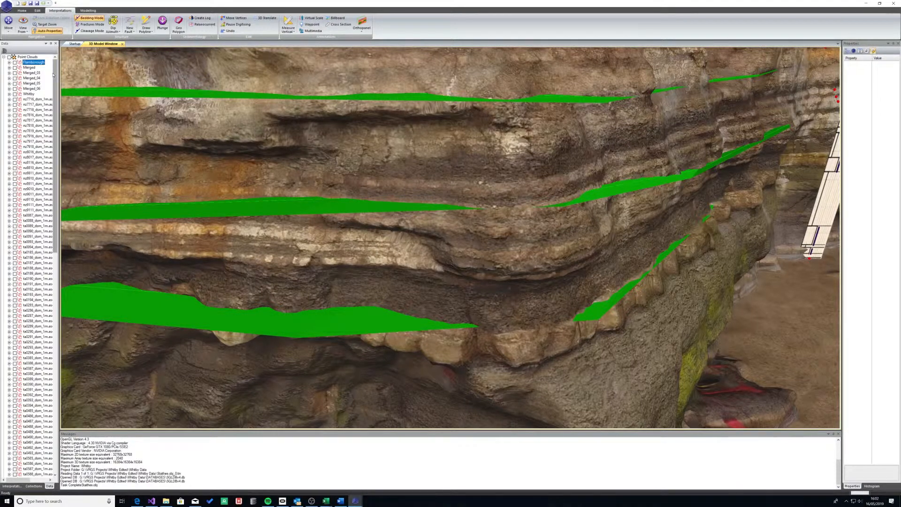
Step: Expand the new point cloud group to check its contents, and collapse it again
drag(53, 73, 71, 294)
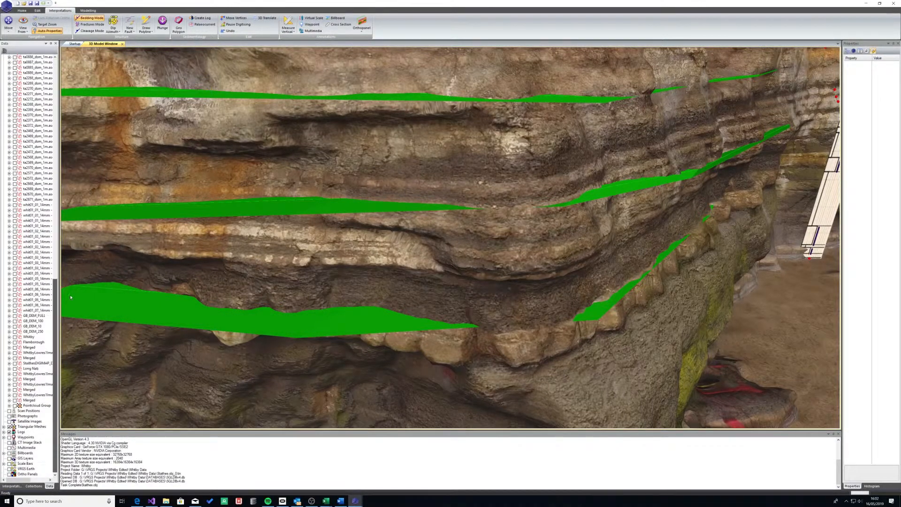
click(8, 407)
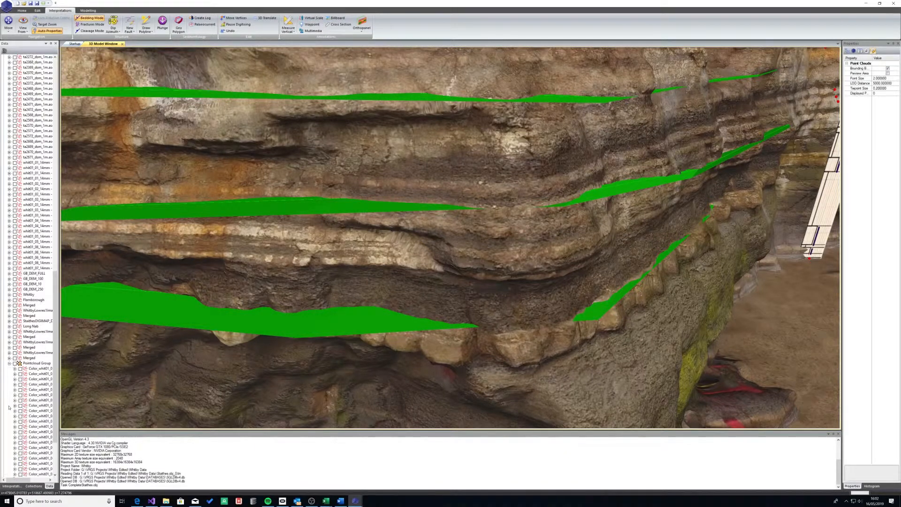
click(9, 364)
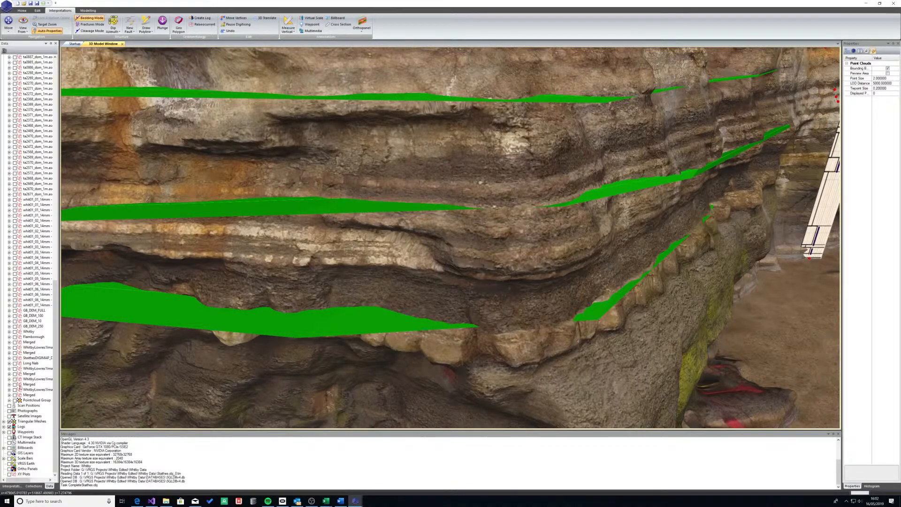
scroll(50, 379, up, 20)
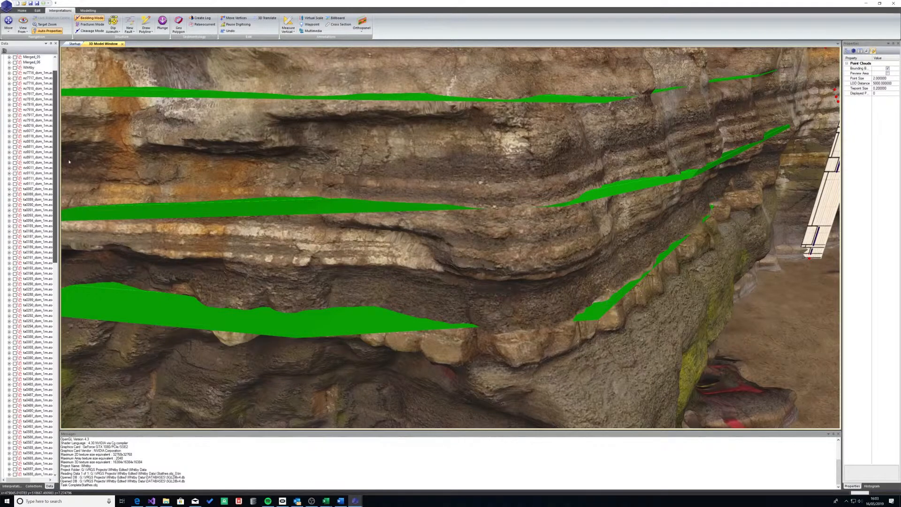
Step: Return to the interpretations and turn on Show Nodes for the Polyline_NEW category
drag(413, 211, 420, 238)
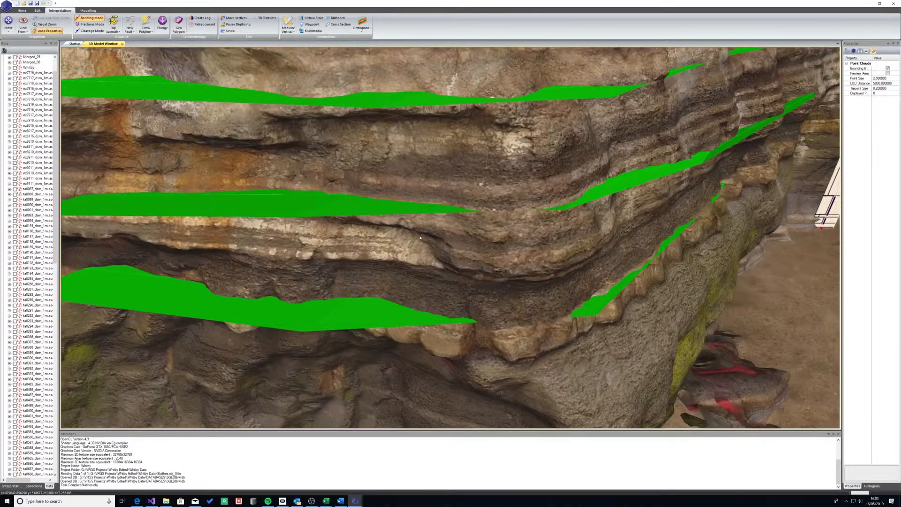
drag(371, 151, 380, 211)
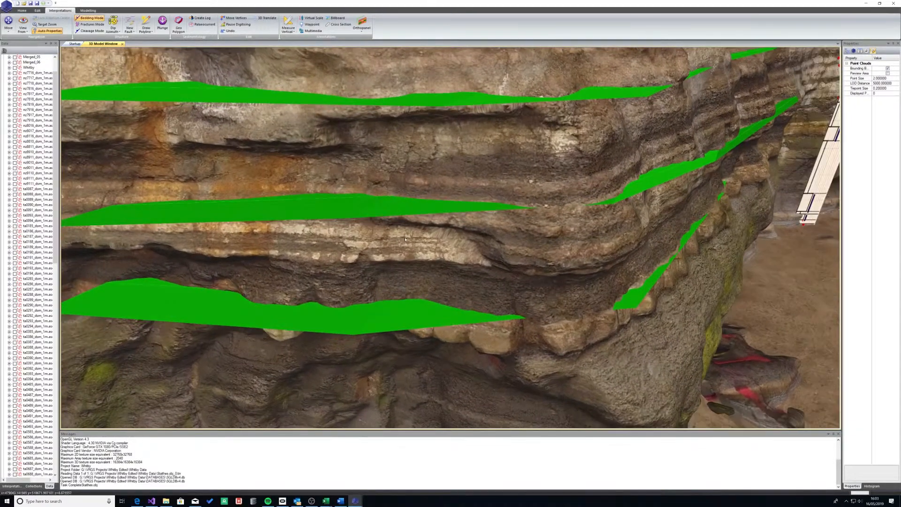
click(12, 486)
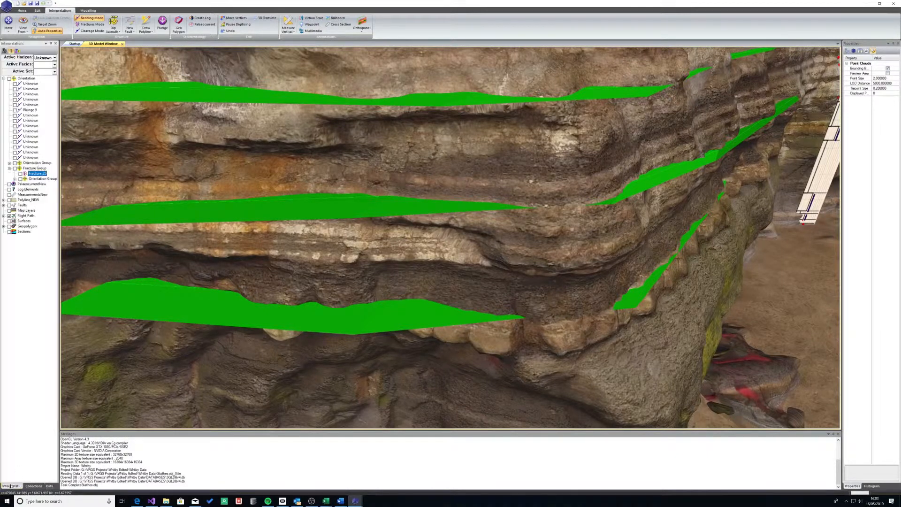
click(23, 200)
click(887, 69)
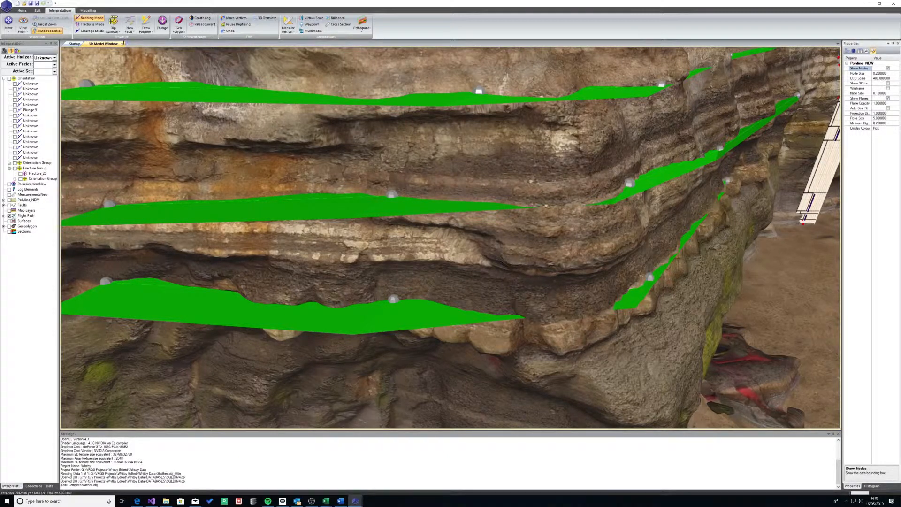
Step: Draw a steep polyline down the cliff face through existing nodes of the four bedding polylines, ending below the lowest one
drag(248, 71, 238, 160)
click(275, 154)
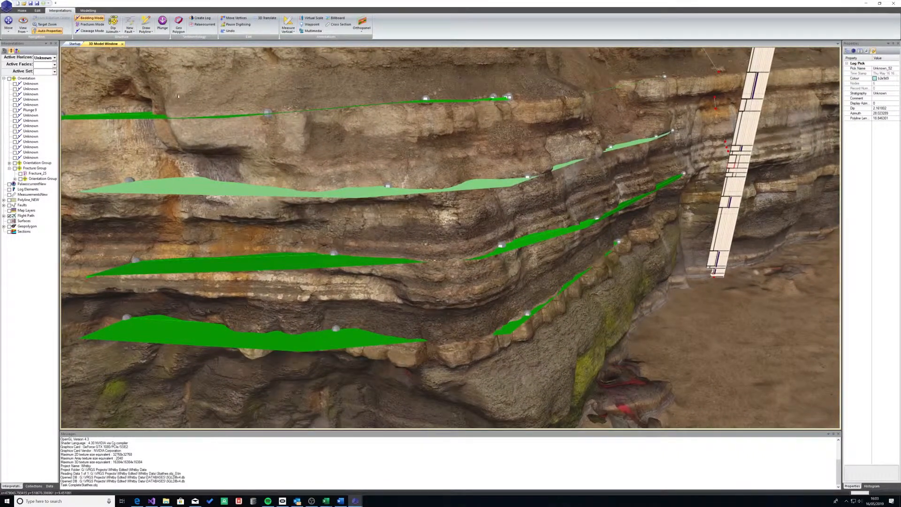
click(146, 23)
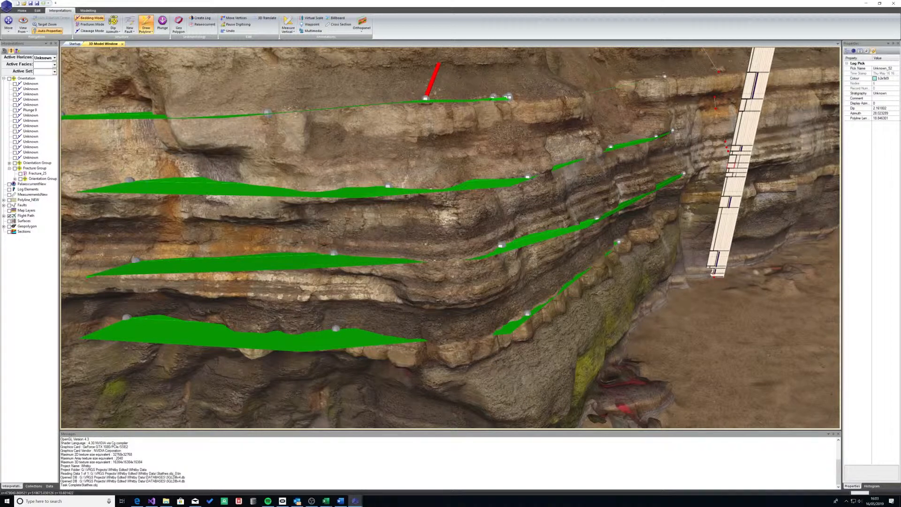
click(390, 183)
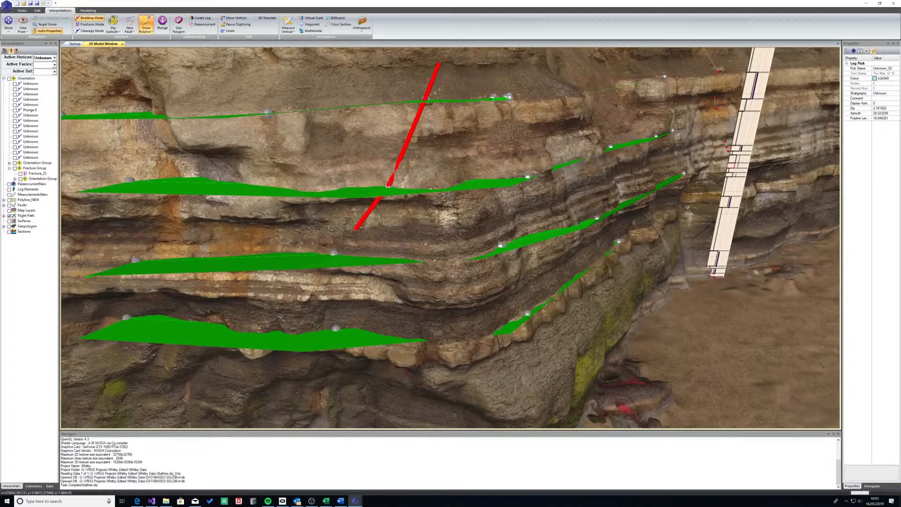
click(333, 253)
double_click(340, 383)
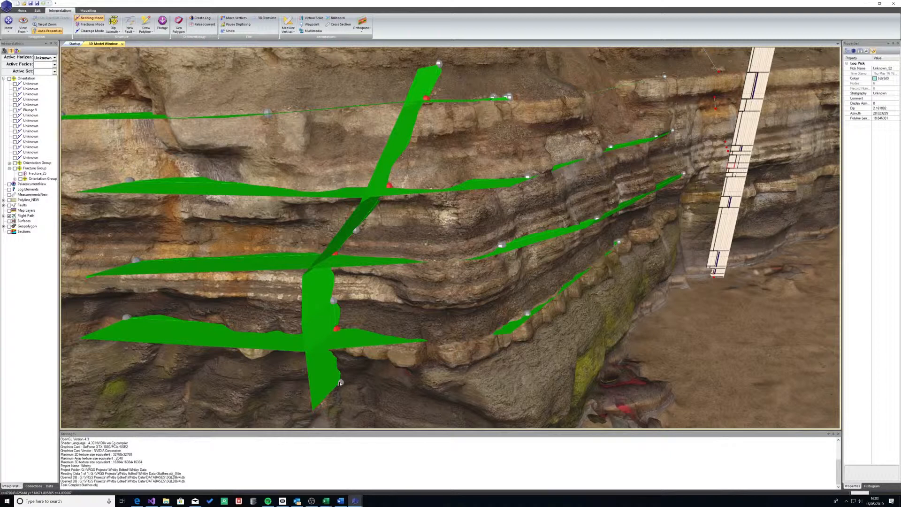
Step: Draw a second polyline diagonally down the cliff, crossing the steep one and passing through nodes of the bedding polylines
middle_drag(432, 237, 356, 131)
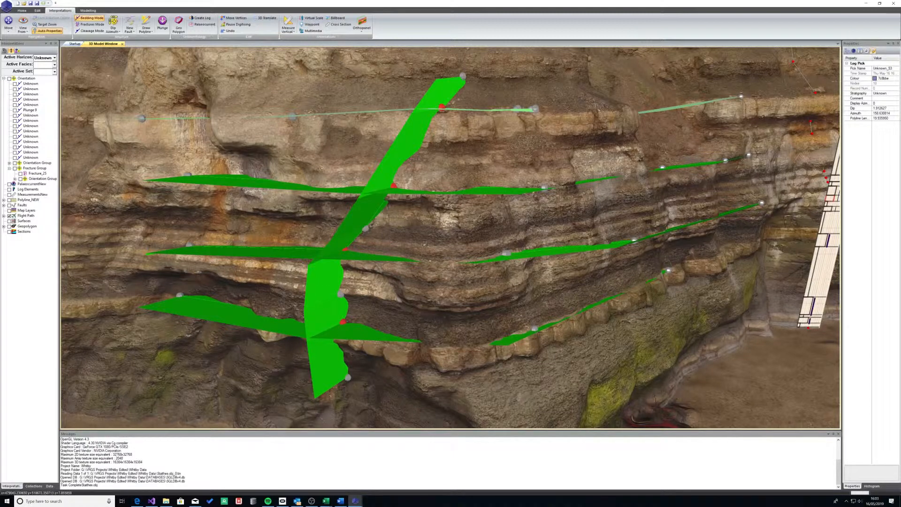
click(146, 24)
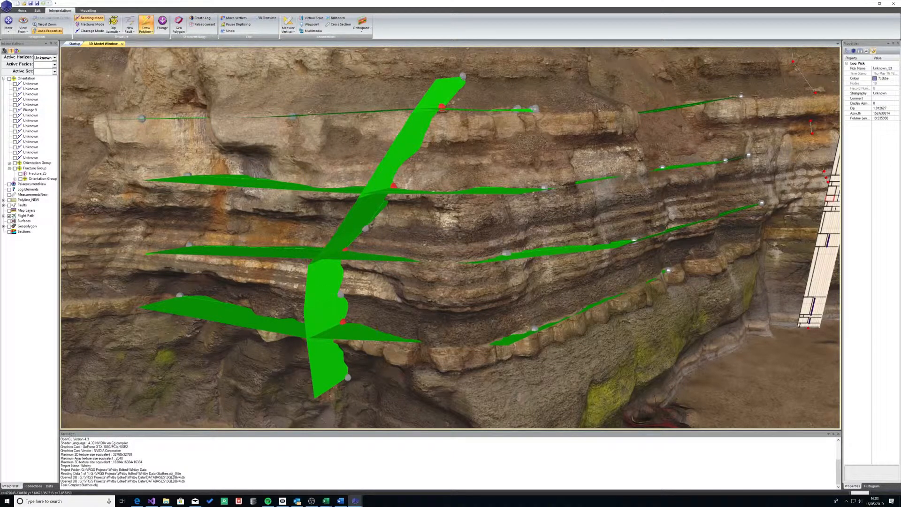
click(261, 79)
click(393, 185)
click(506, 252)
click(547, 296)
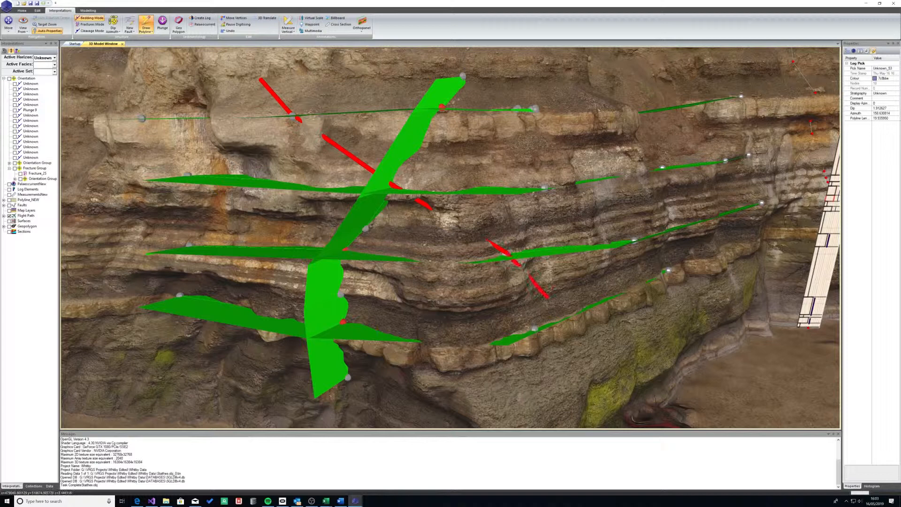
click(534, 329)
double_click(580, 358)
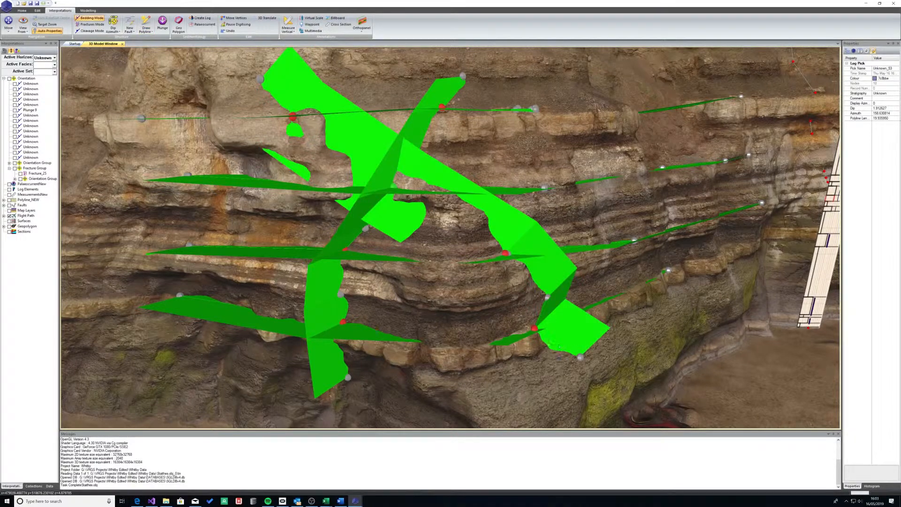
Step: Examine the two crossing polylines and their shared nodes on the bedding lines from several angles and distances
click(560, 347)
mouse_move(425, 246)
mouse_down()
mouse_move(486, 234)
mouse_move(438, 240)
mouse_up()
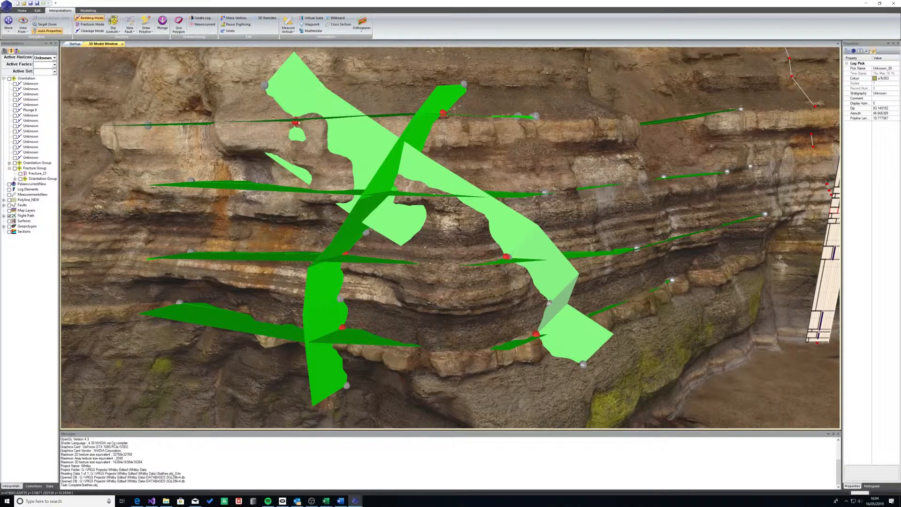
drag(411, 175, 340, 90)
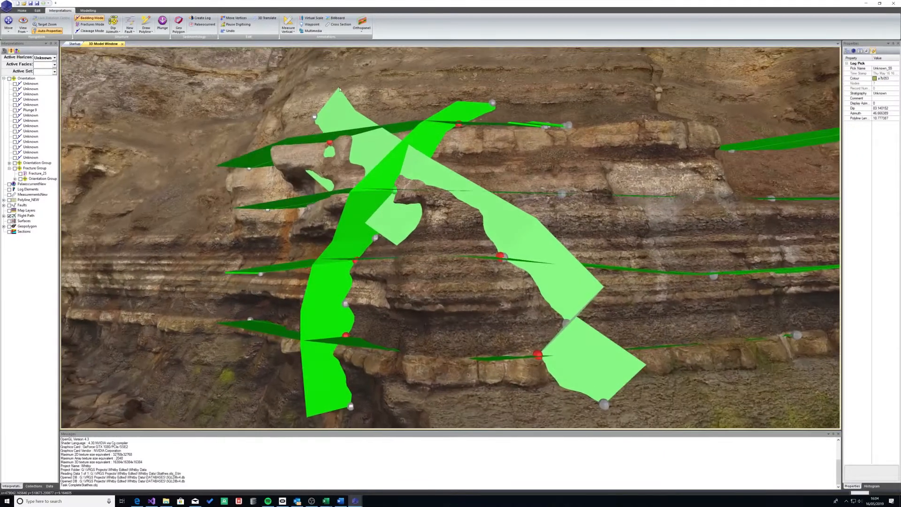
scroll(410, 207, down, 3)
drag(410, 207, 499, 230)
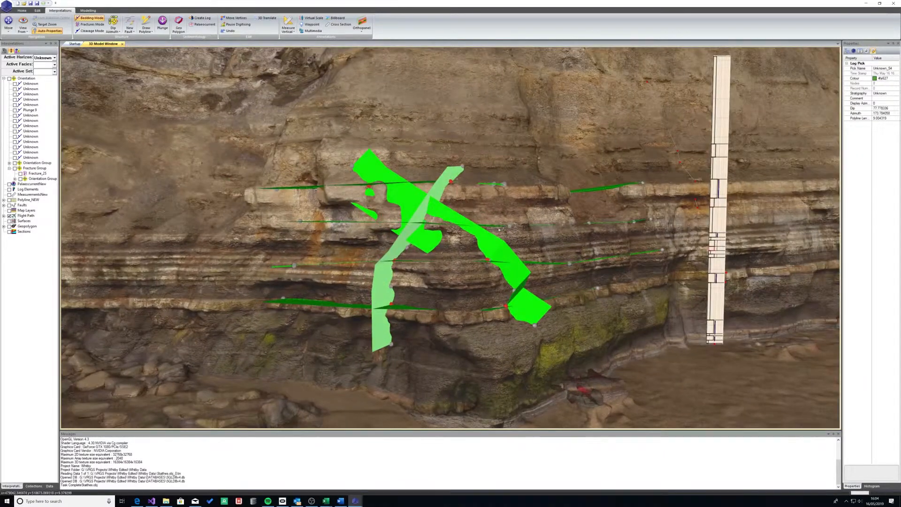
mouse_move(395, 266)
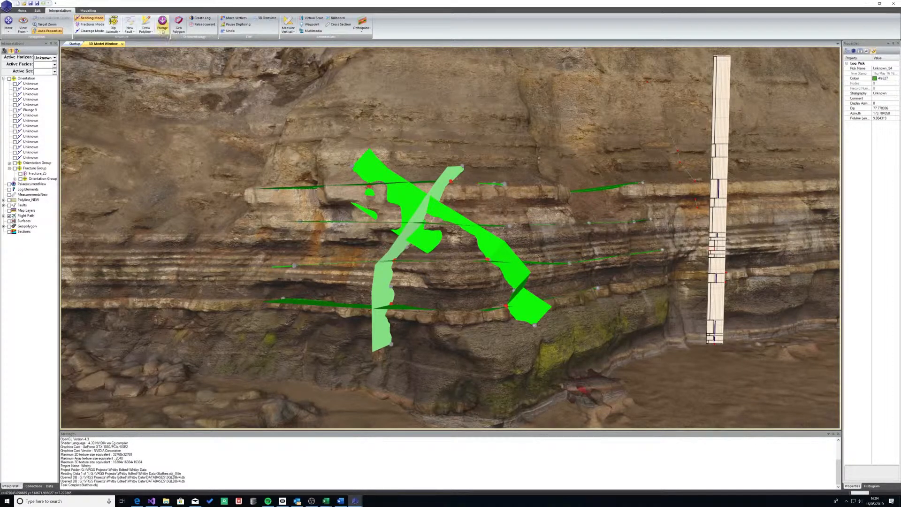
drag(413, 188, 364, 183)
right_drag(364, 183, 376, 229)
drag(376, 229, 408, 187)
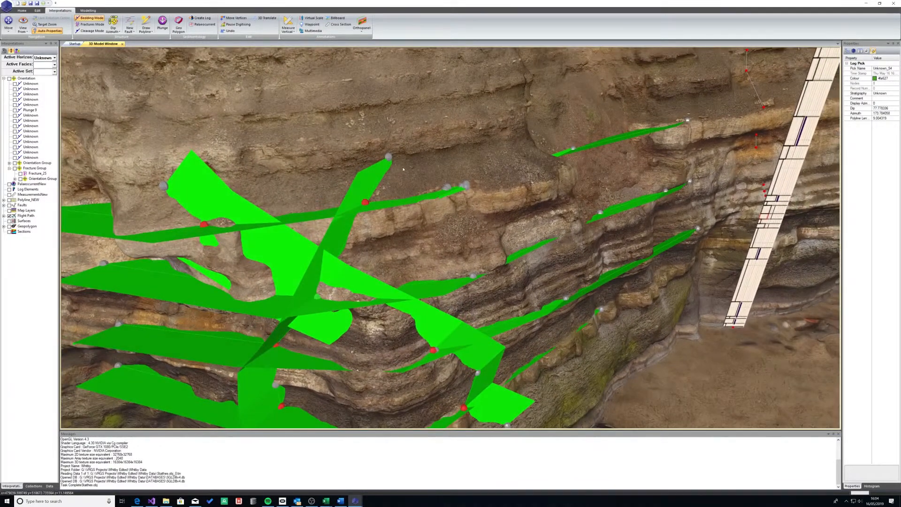
Step: Use Move Vertices to shift the steep polyline's top node higher across the cliff face and back near its starting place
middle_drag(403, 169, 441, 196)
right_drag(441, 196, 443, 218)
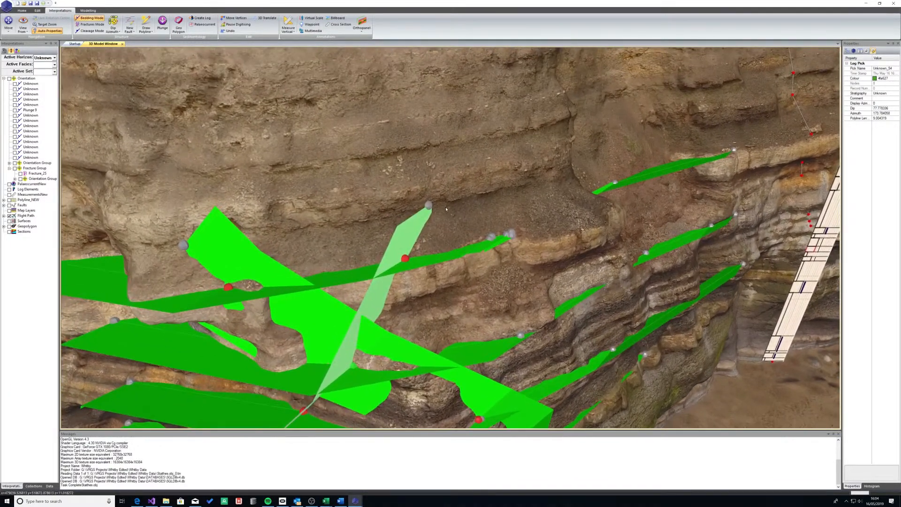
click(242, 19)
drag(429, 205, 282, 114)
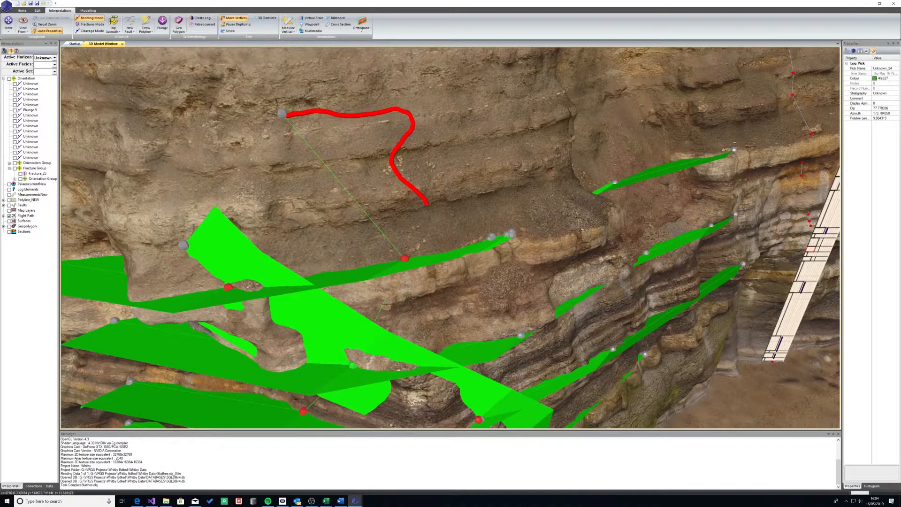
drag(283, 113, 425, 201)
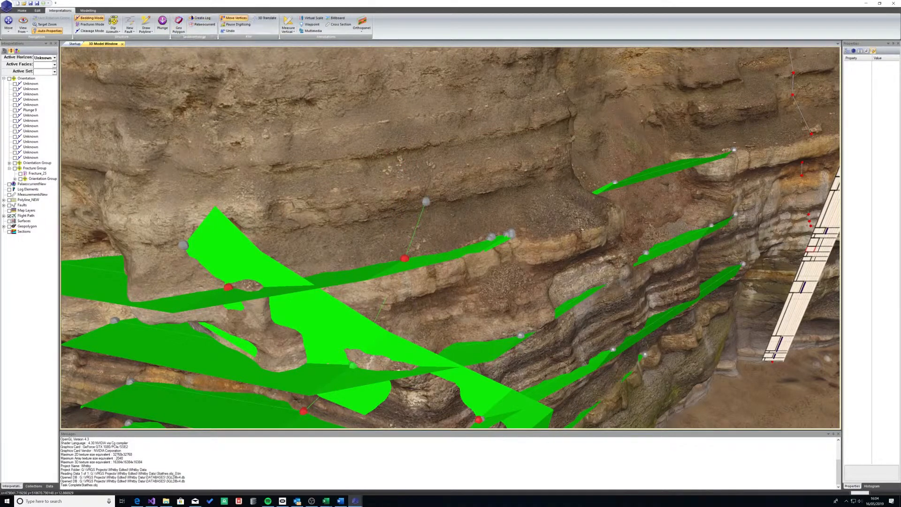
Step: Move the steep polyline's top node to a higher spot with 3D Translate, and nudge its shared node on the uppermost bedding line slightly upward
click(269, 18)
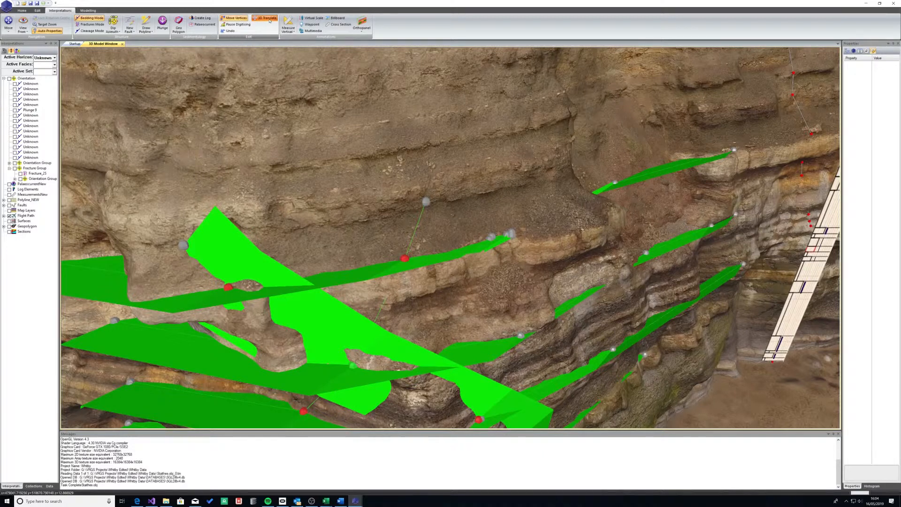
click(269, 18)
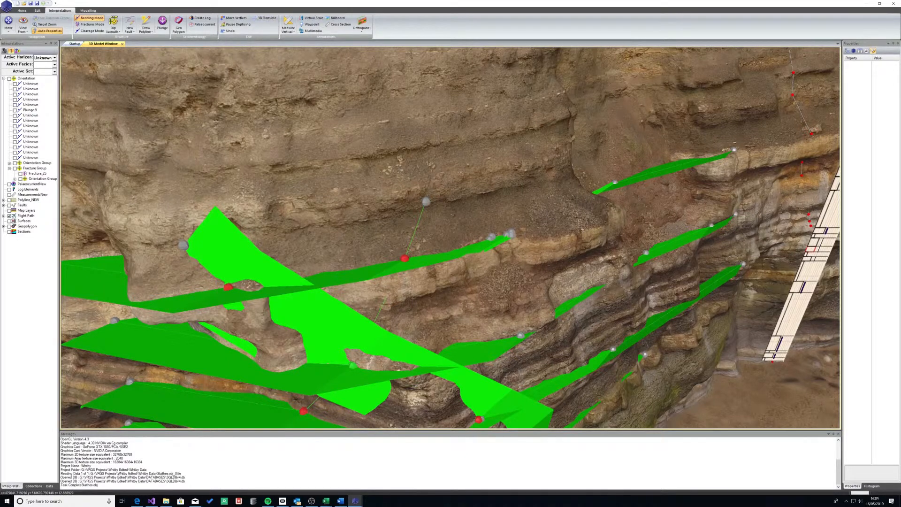
click(426, 201)
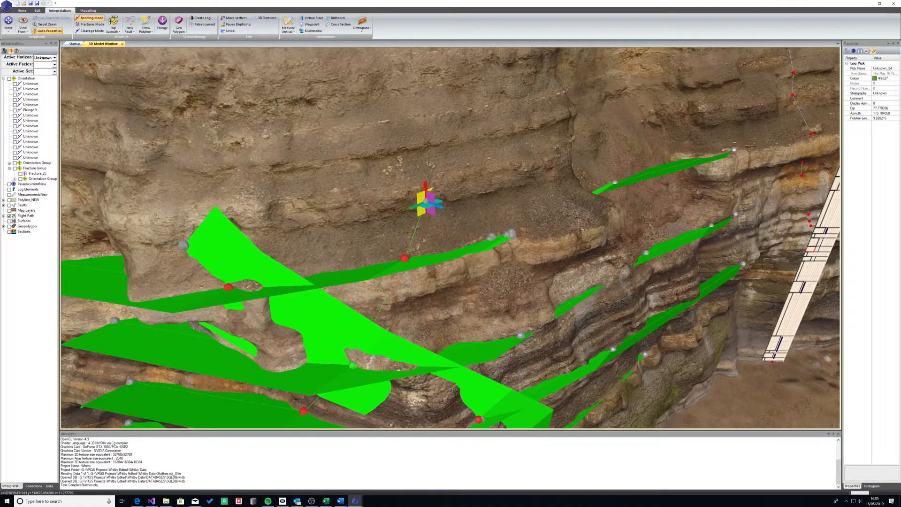
drag(426, 201, 386, 197)
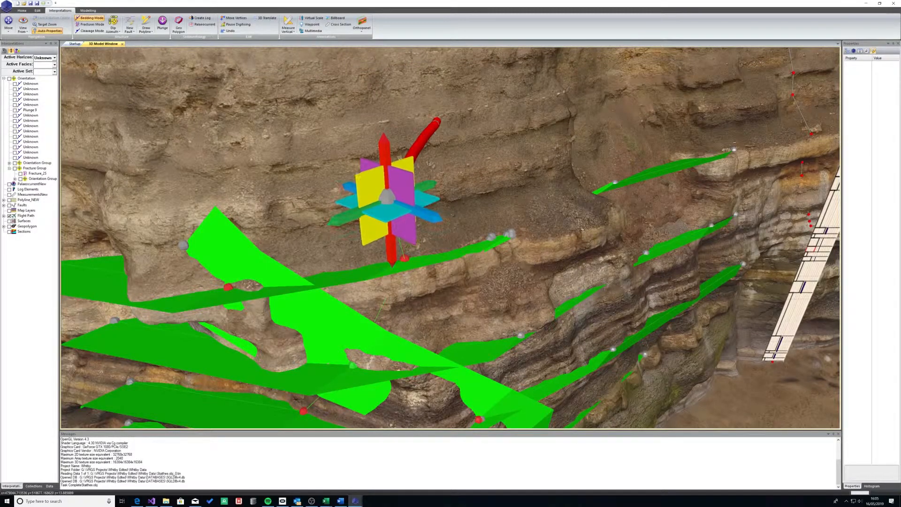
drag(386, 197, 436, 119)
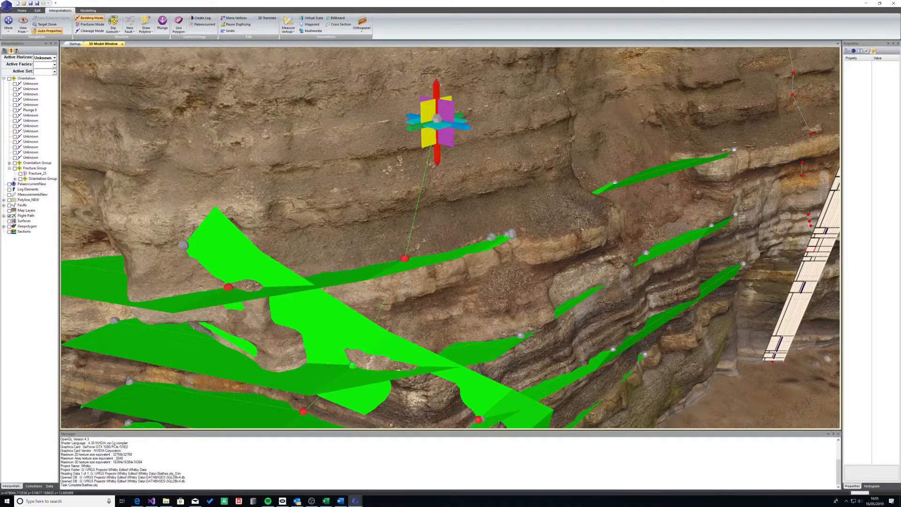
click(235, 19)
drag(404, 258, 405, 253)
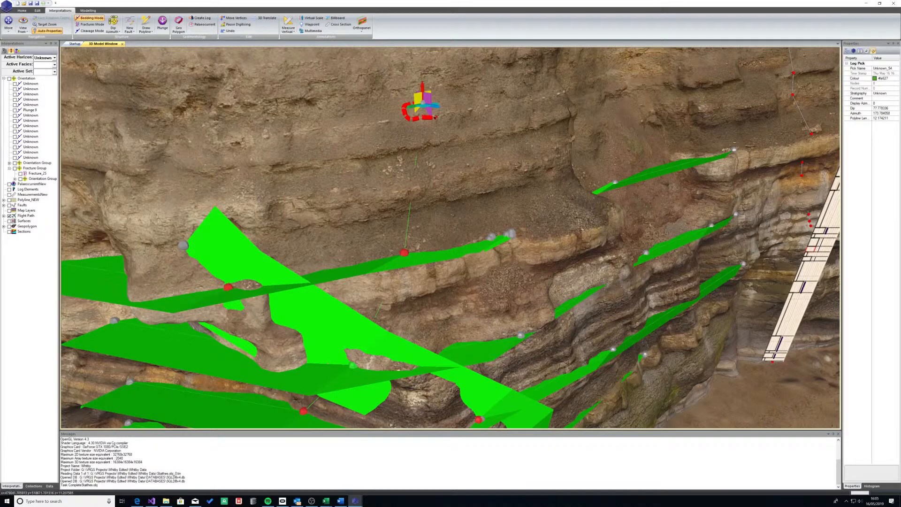
Step: Add a palaeocurrent with direction 90 above the uppermost bedding line between the crossing polylines, without creating a new sedimentary structure type
click(334, 234)
click(486, 226)
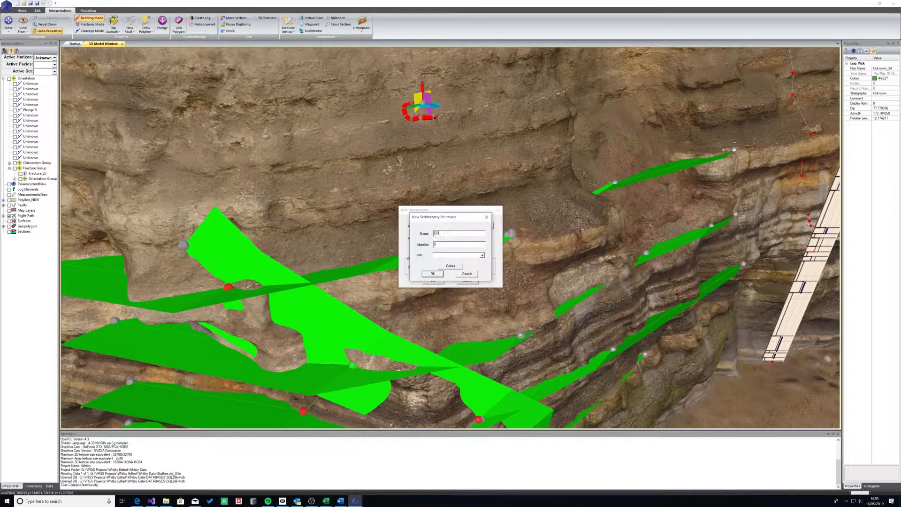
key(Escape)
key(Tab)
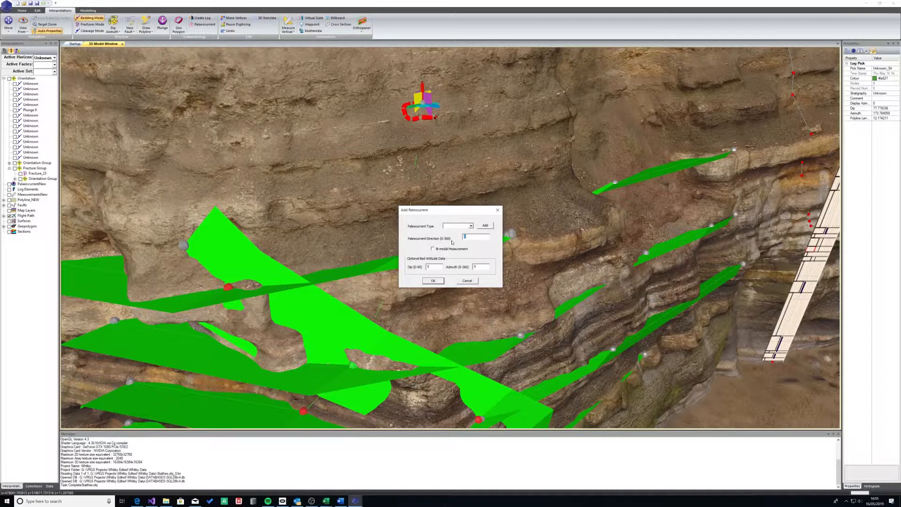
text(90)
key(Return)
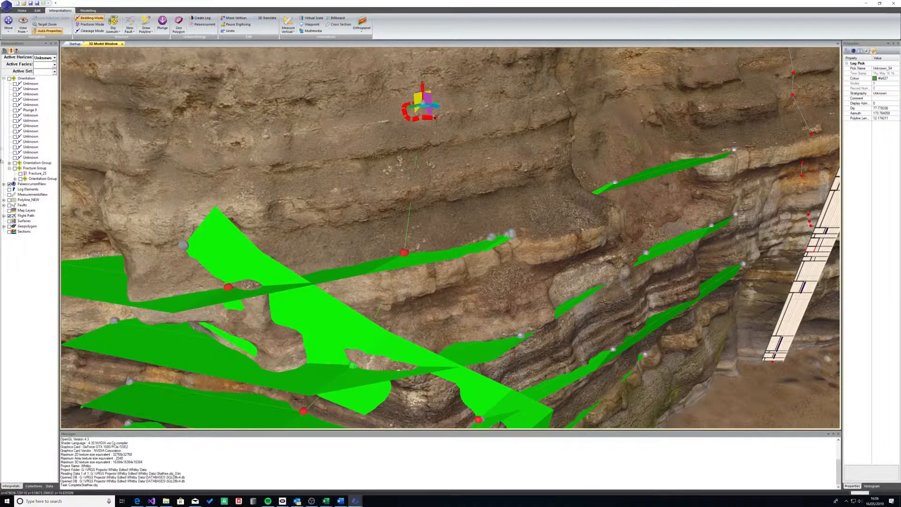
Step: Expand the PalaeocurrentNew category and display its new palaeocurrent measurement on the cliff
click(4, 184)
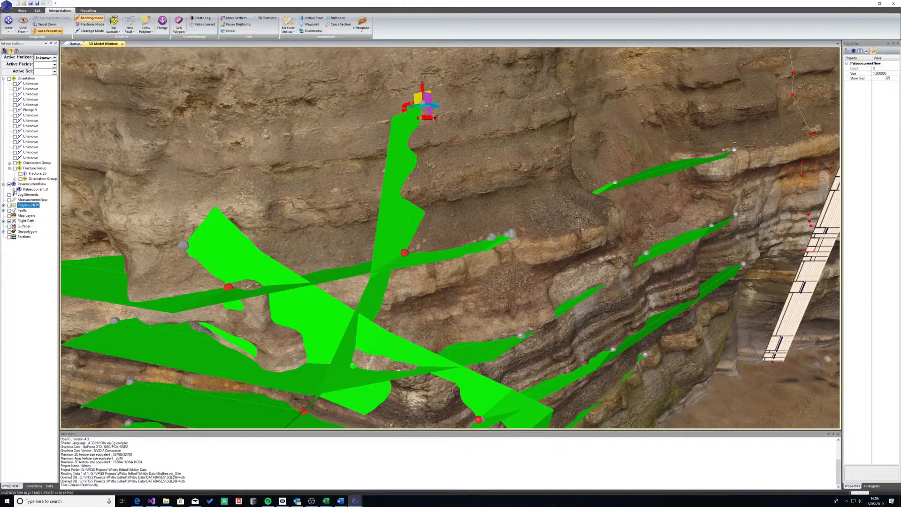
click(15, 189)
drag(383, 197, 248, 226)
scroll(476, 147, down, 4)
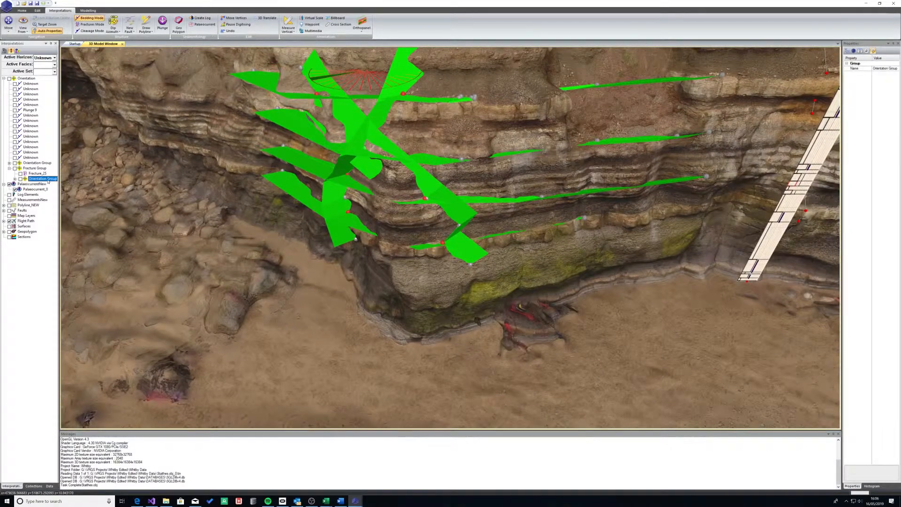
Step: Add two more directions to the palaeocurrent measurement and set their azimuths to 82 and 90
click(34, 189)
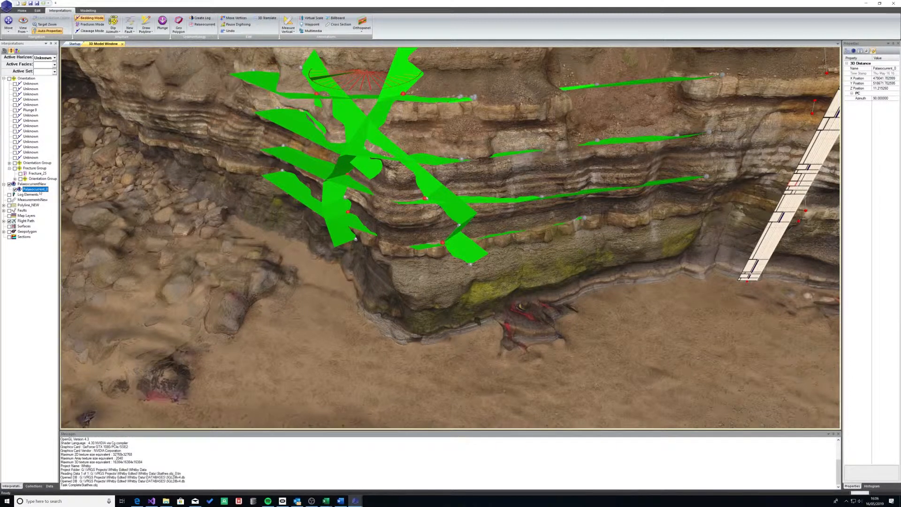
click(39, 189)
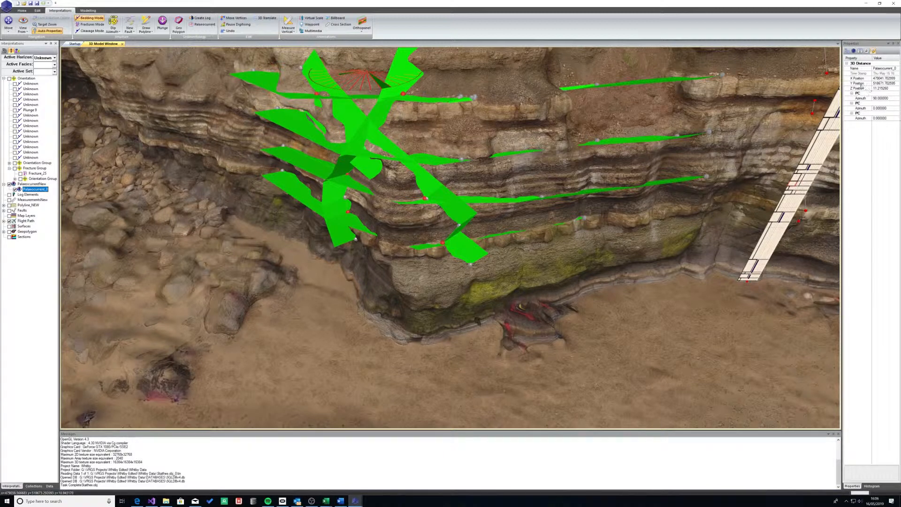
click(879, 108)
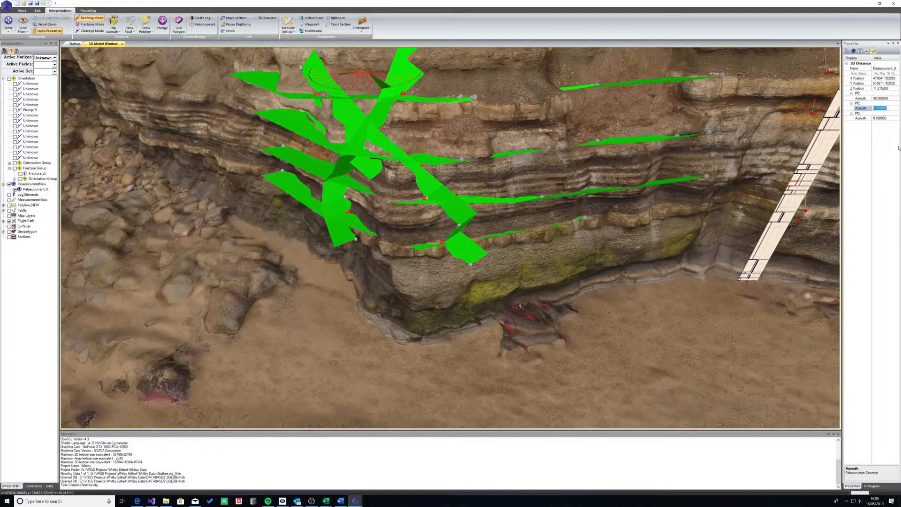
text(82)
click(867, 120)
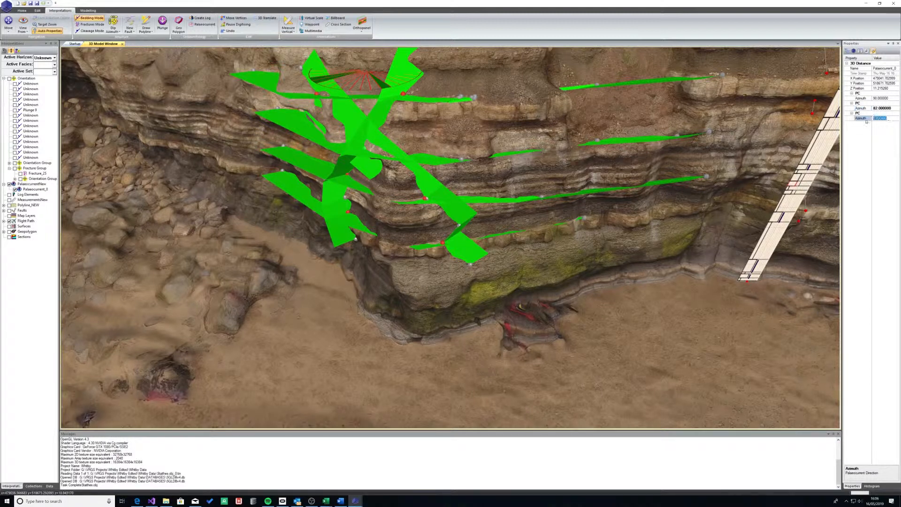
text(90)
key(Return)
drag(370, 82, 399, 137)
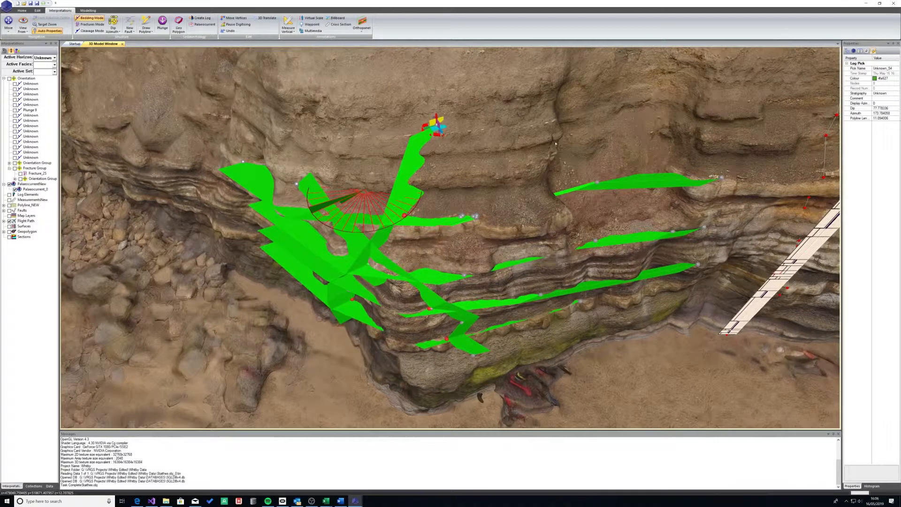
click(38, 189)
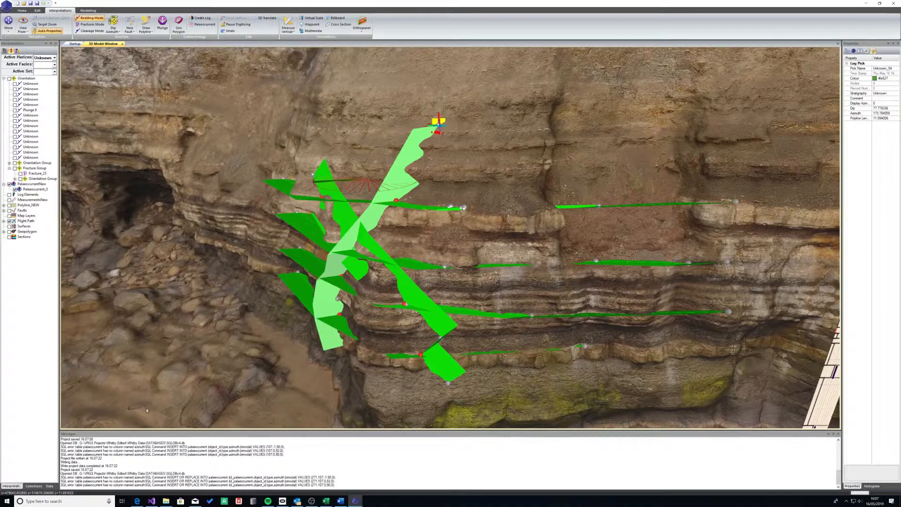
Step: Examine the Whitby Data project folder in File Explorer, including its DATABASES and VGP_BACKUP folders, and return to the 3D model
click(166, 501)
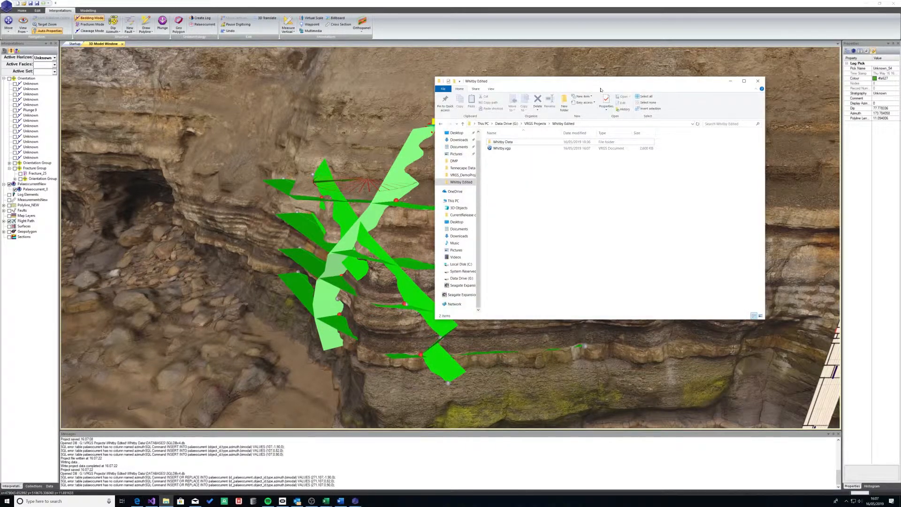
drag(562, 82, 442, 100)
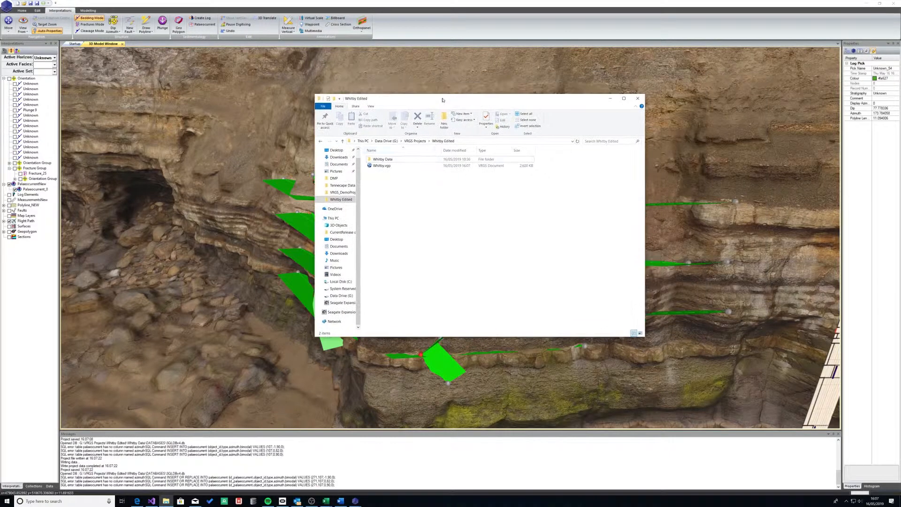
click(384, 165)
click(385, 160)
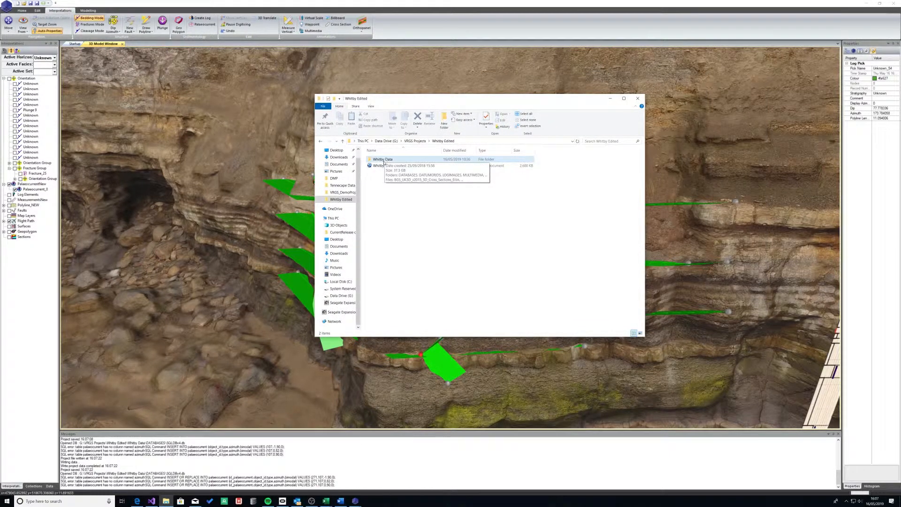
double_click(384, 160)
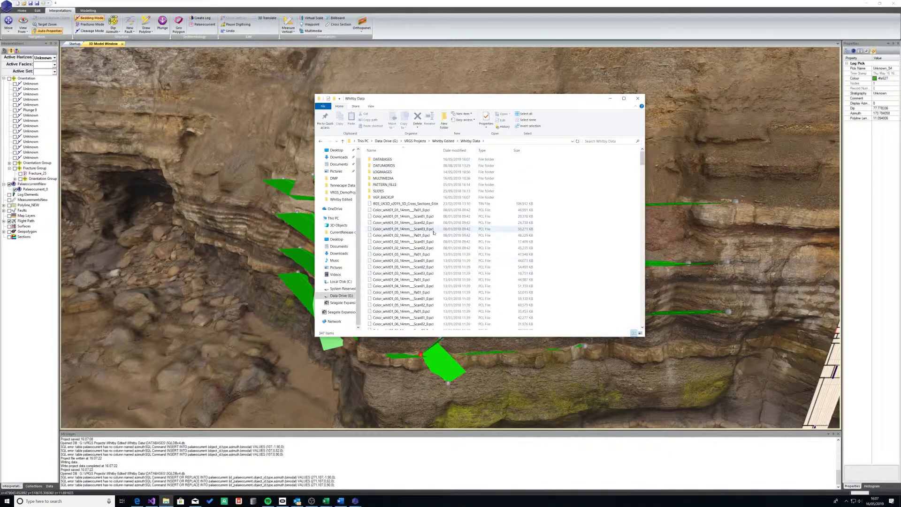
double_click(384, 160)
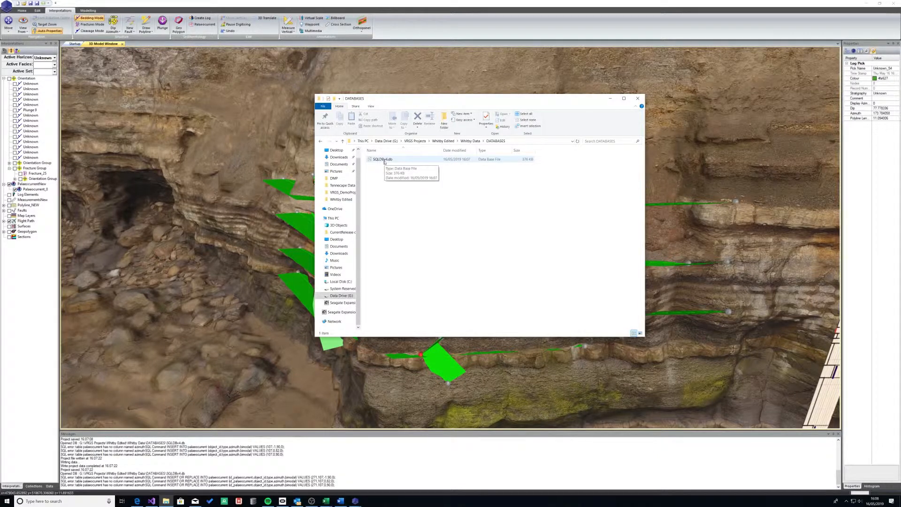
click(320, 141)
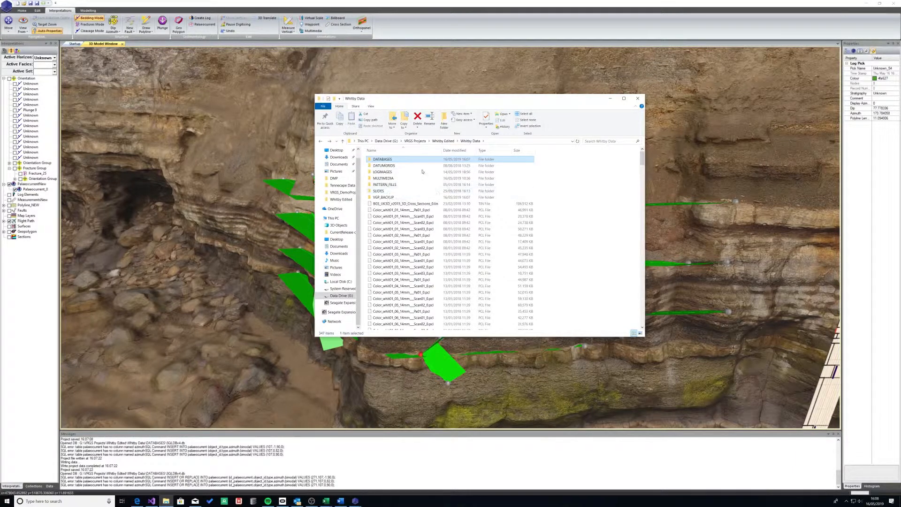
double_click(382, 197)
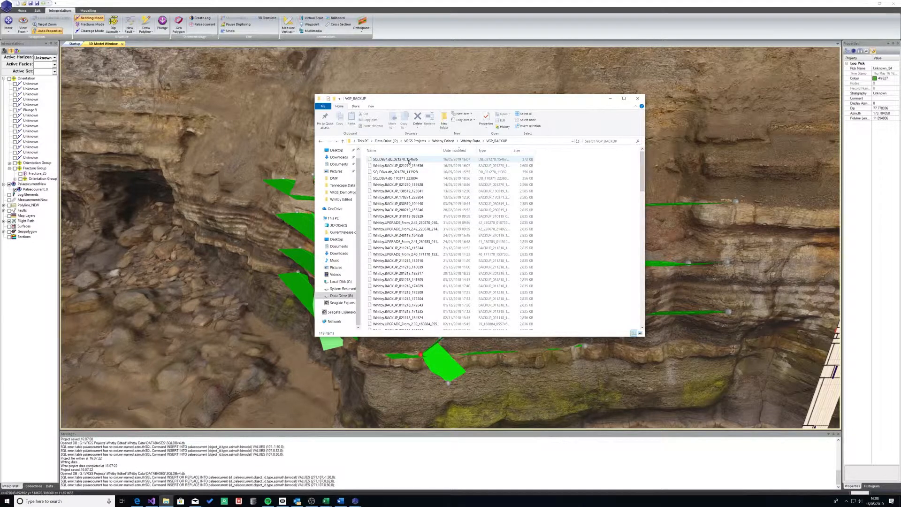
key(alt+Tab)
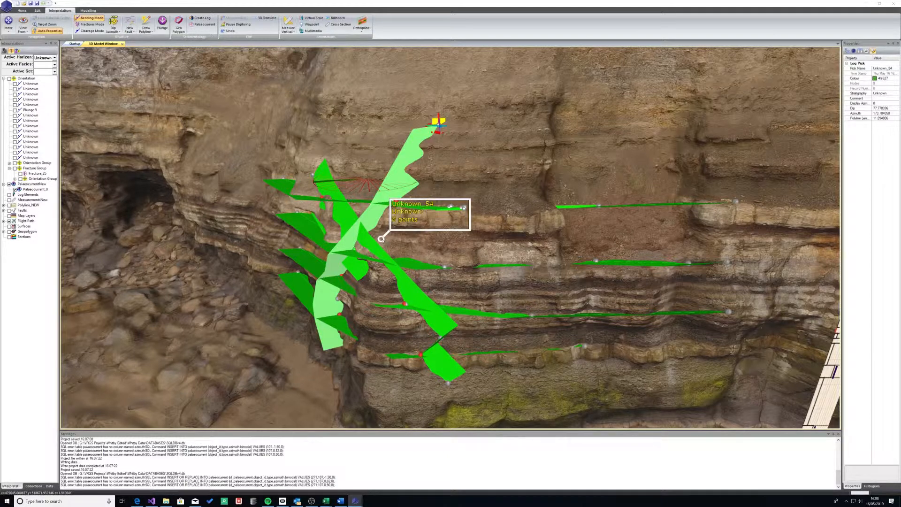
Step: Switch to DB Browser for SQLite and open the Whitby Edited project's SQLDBv4.db database
click(253, 500)
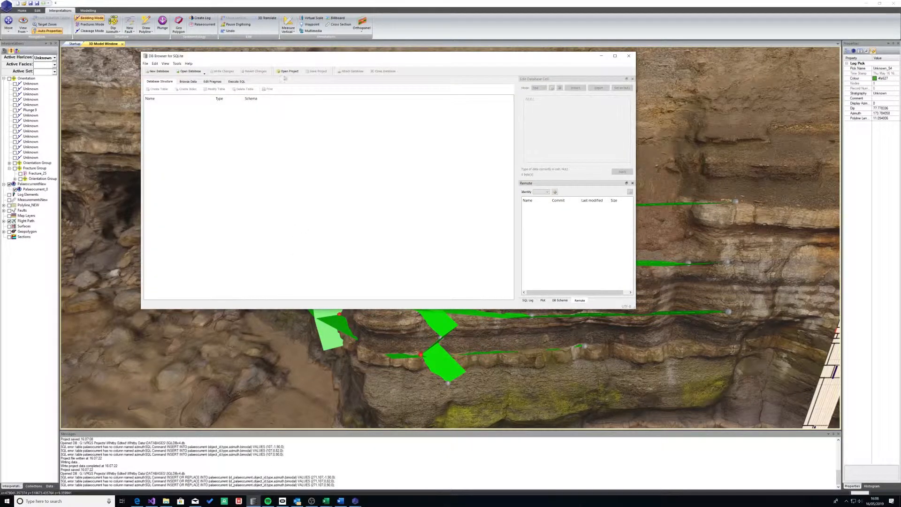
drag(290, 60, 342, 80)
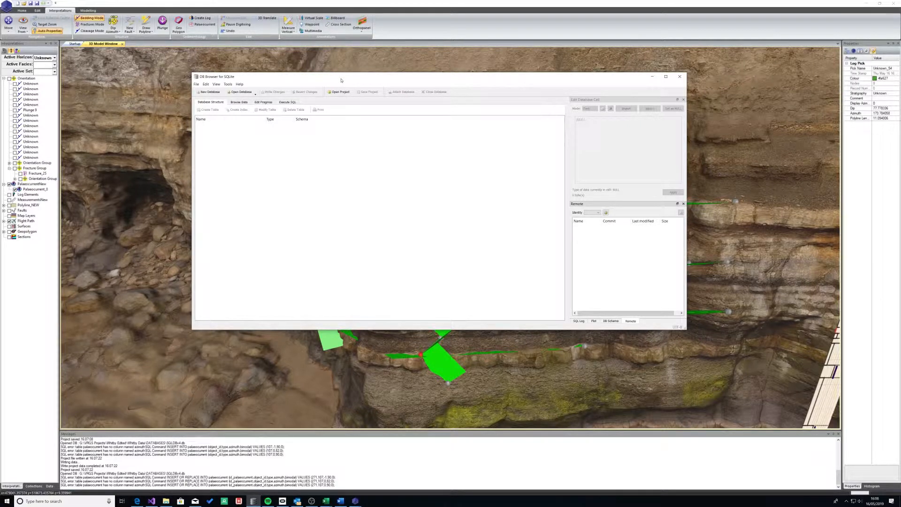
click(200, 85)
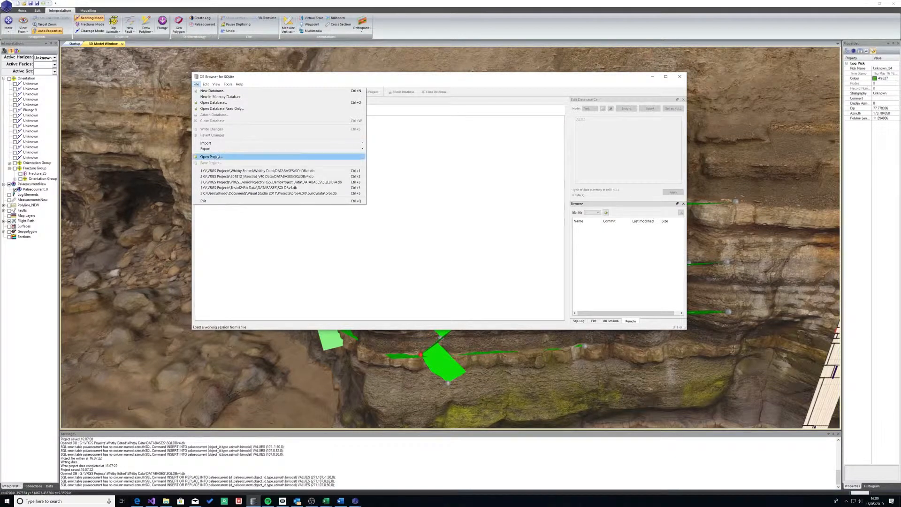
click(219, 171)
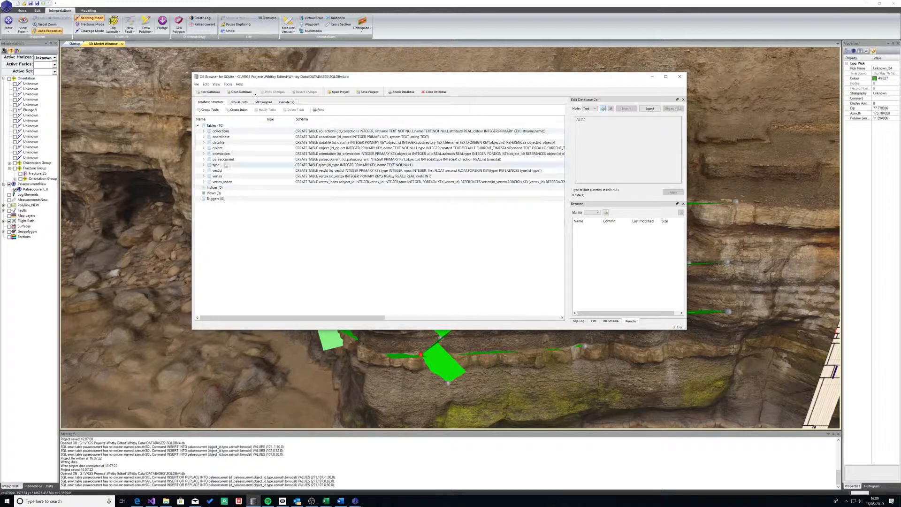
Step: Browse the records of the collections and object tables, close the database browser, and return to the cliff model
click(239, 102)
scroll(293, 176, down, 11)
scroll(294, 184, up, 12)
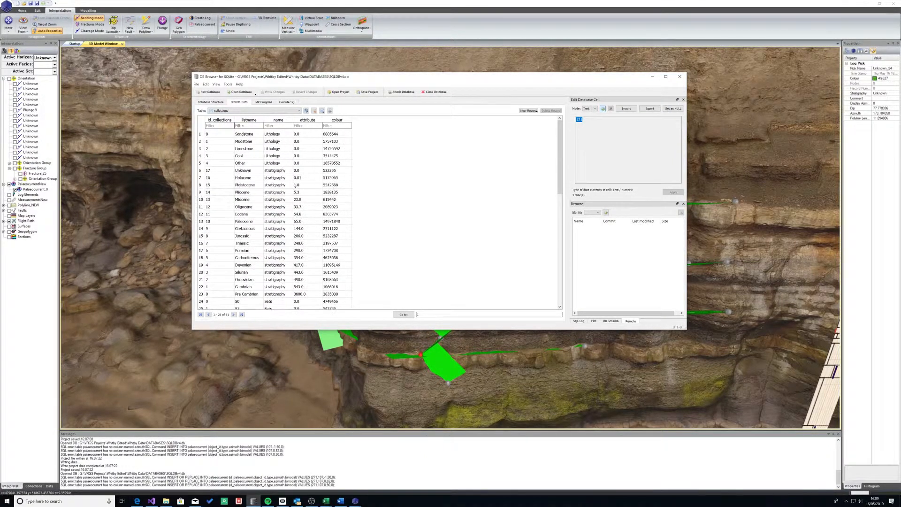
click(256, 111)
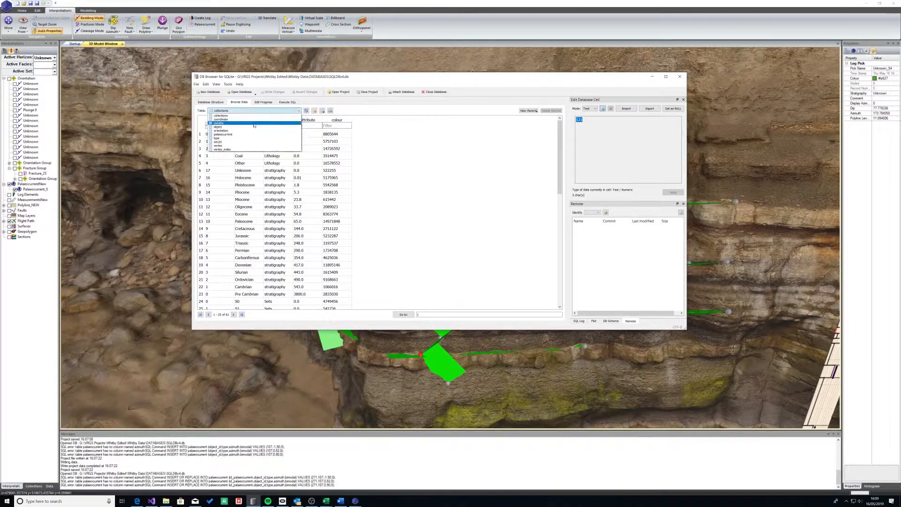
click(254, 127)
scroll(303, 166, down, 13)
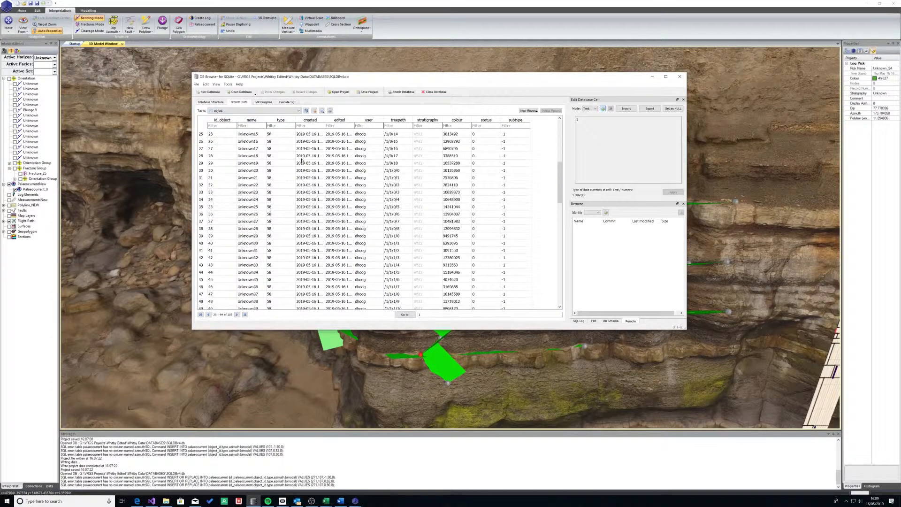
scroll(303, 166, down, 15)
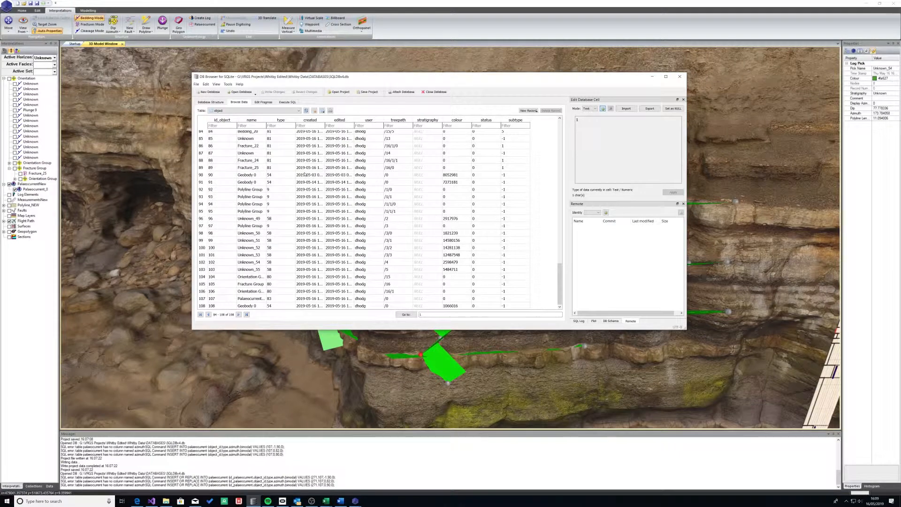
scroll(305, 174, up, 20)
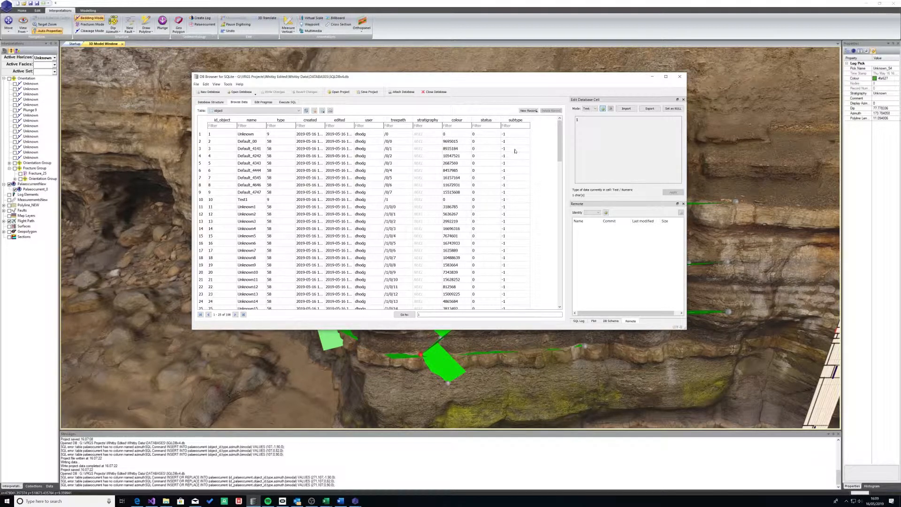
click(679, 78)
drag(352, 214, 492, 229)
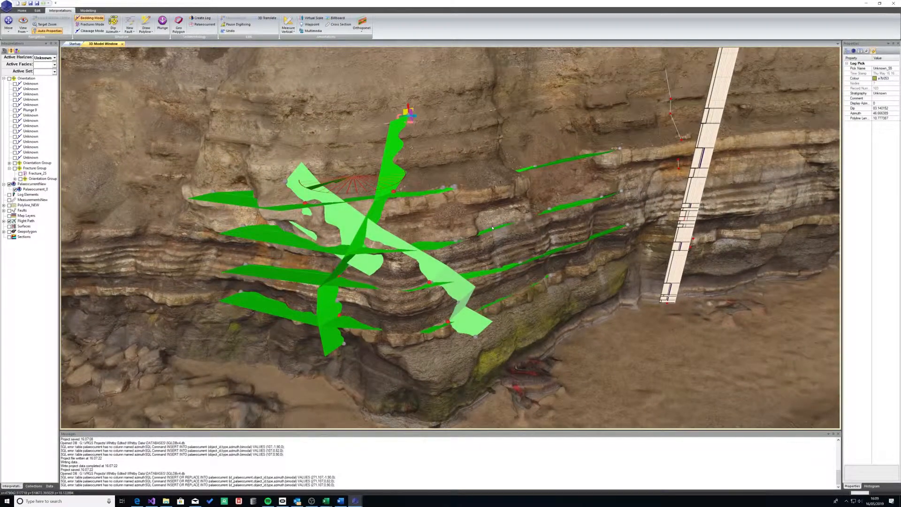